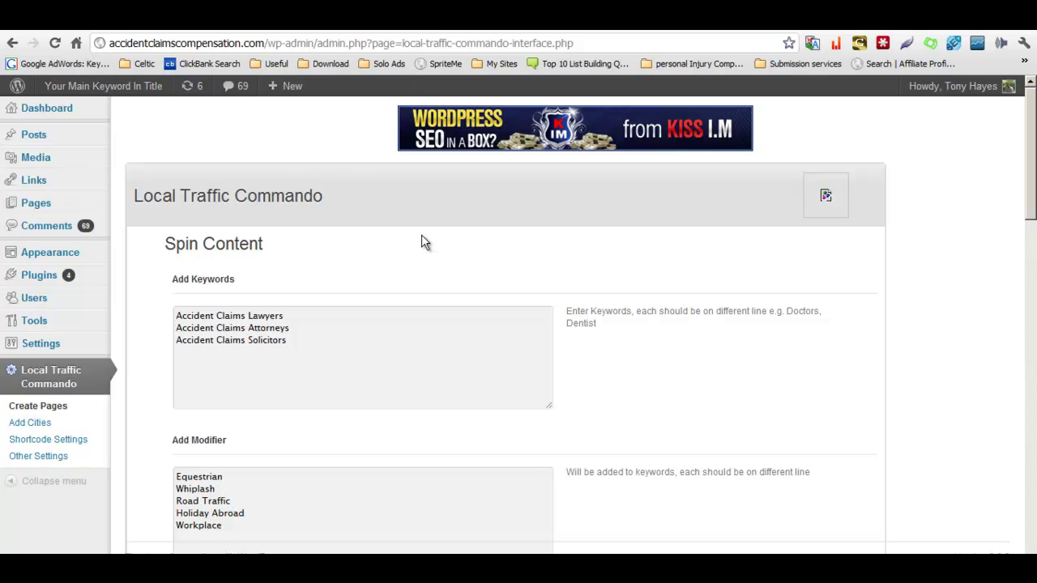
Step: Open the Add Cities page and examine the manual entry box, file upload option and existing city list
click(34, 423)
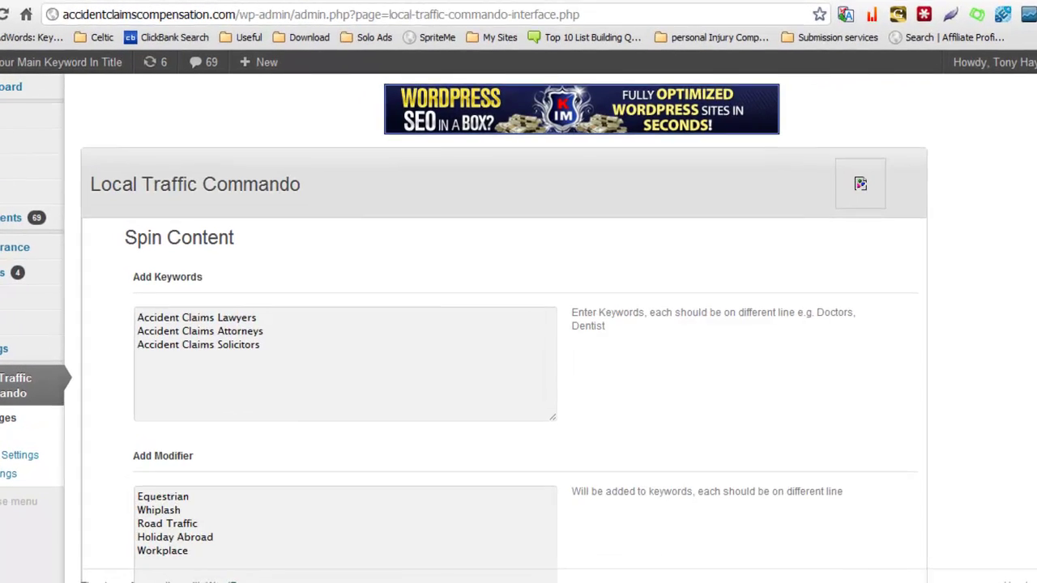
scroll(487, 277, down, 1)
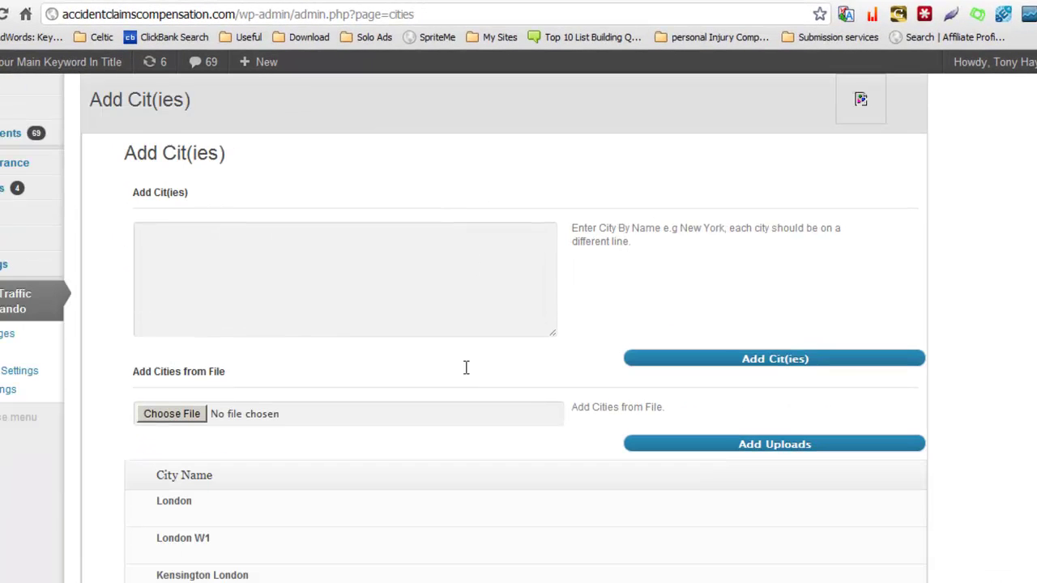
click(168, 242)
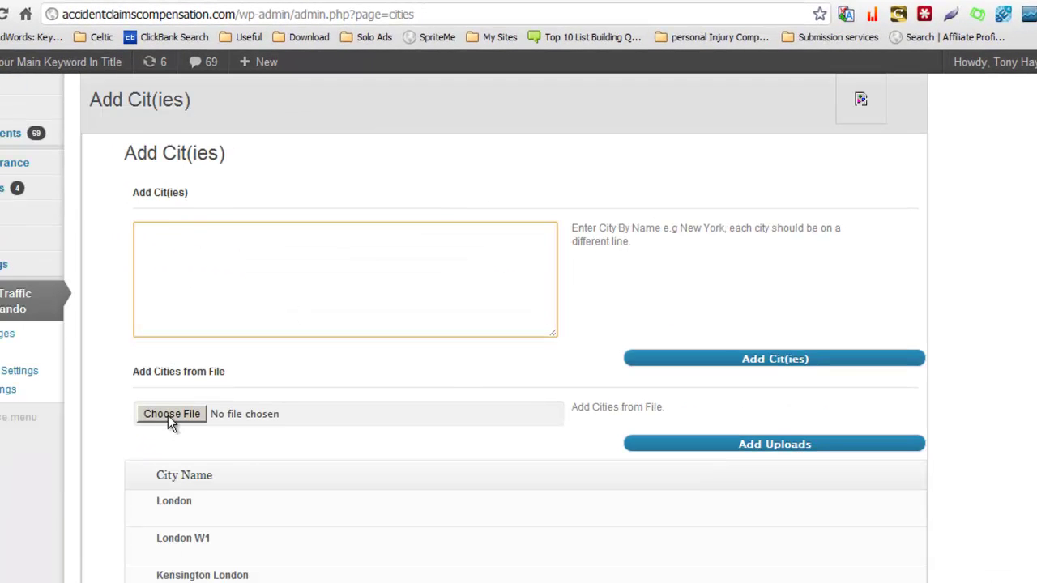
scroll(434, 376, down, 3)
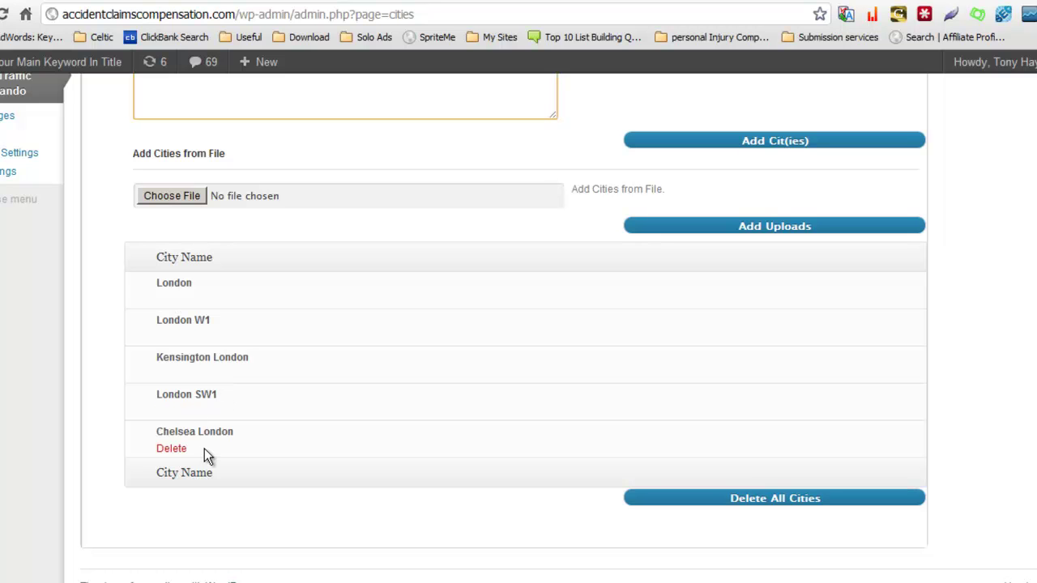
scroll(529, 434, up, 2)
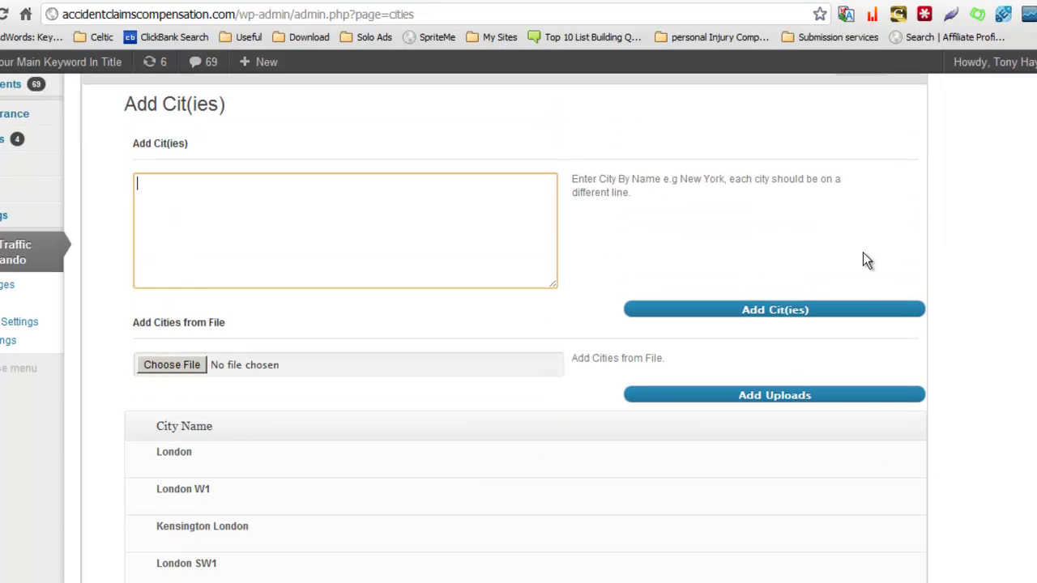
scroll(811, 324, down, 1)
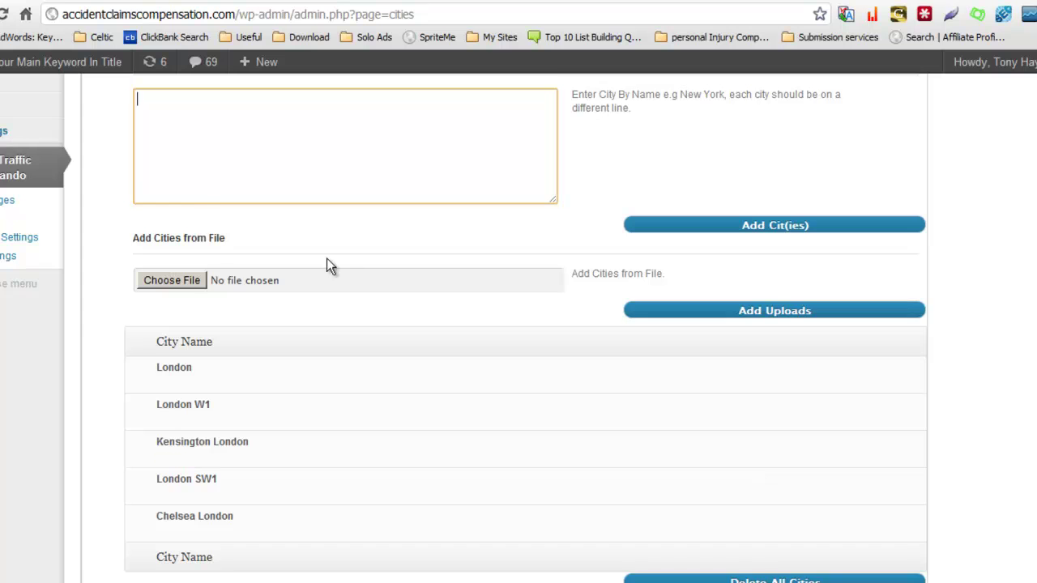
scroll(331, 266, down, 1)
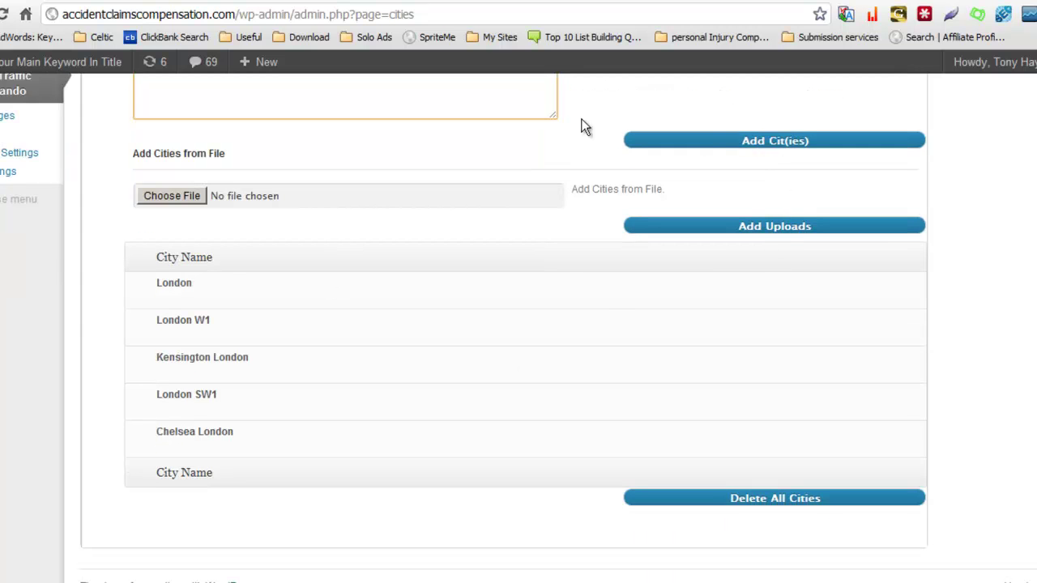
scroll(543, 136, up, 2)
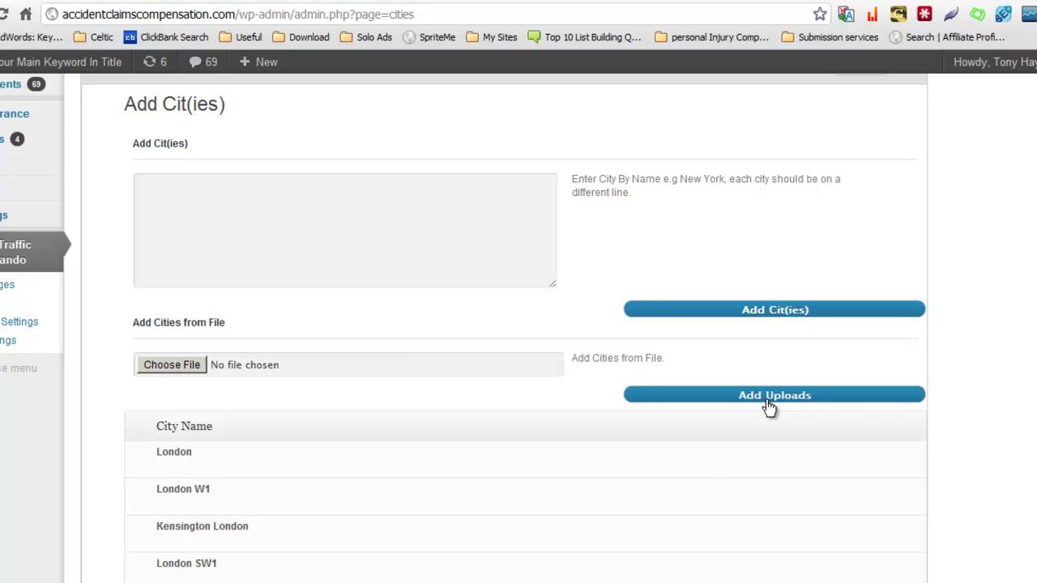
Step: Save the existing business information under Shortcode Settings and examine its %biz-info% shortcode
click(574, 0)
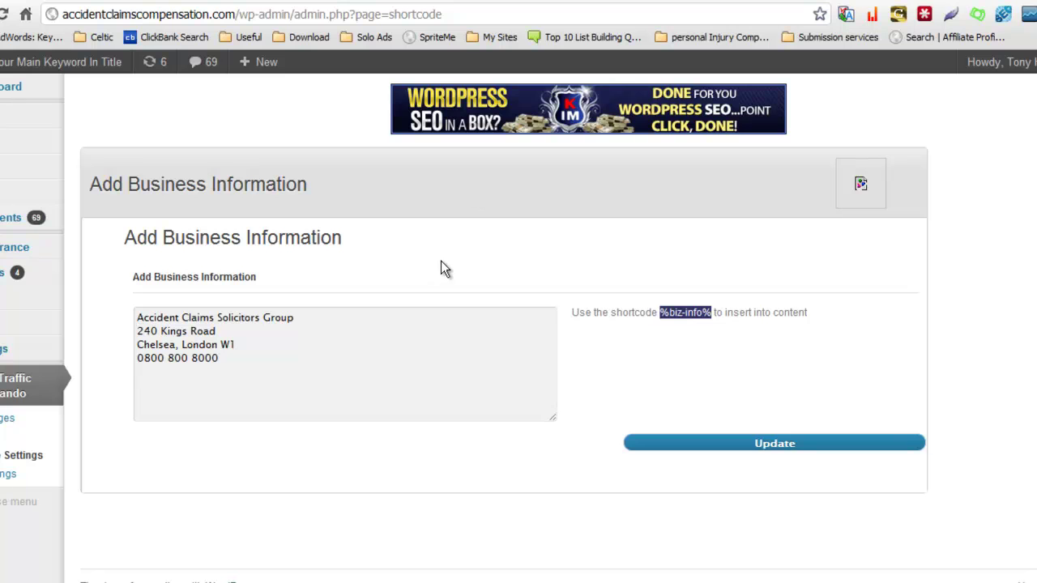
drag(248, 361, 123, 319)
click(316, 343)
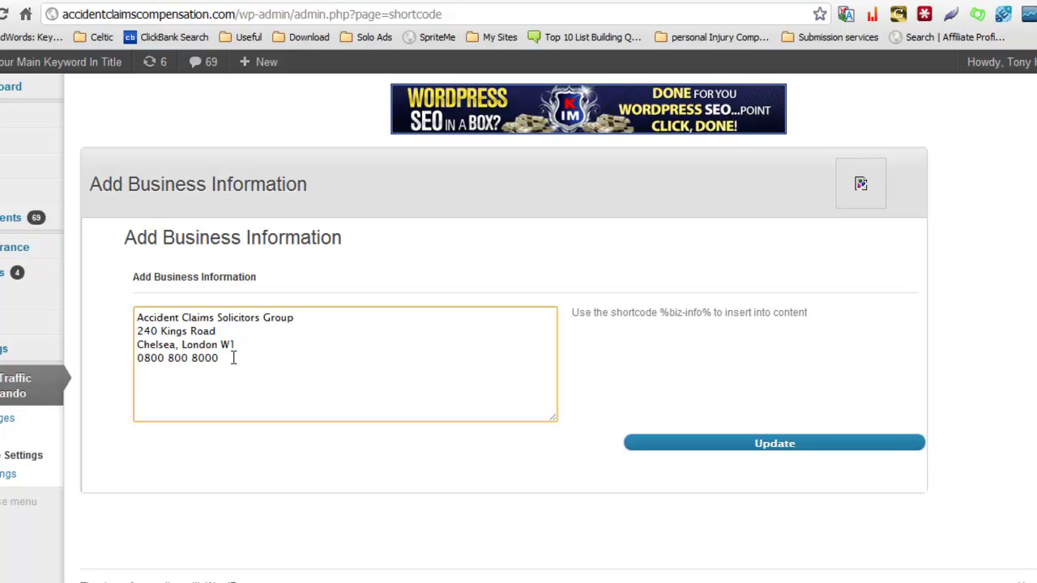
click(776, 445)
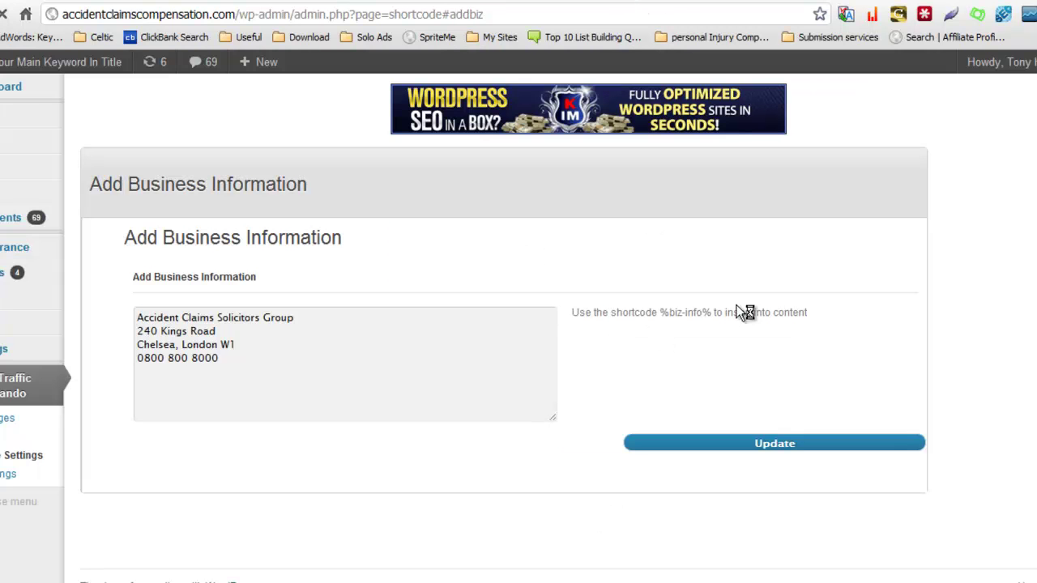
drag(714, 312, 662, 309)
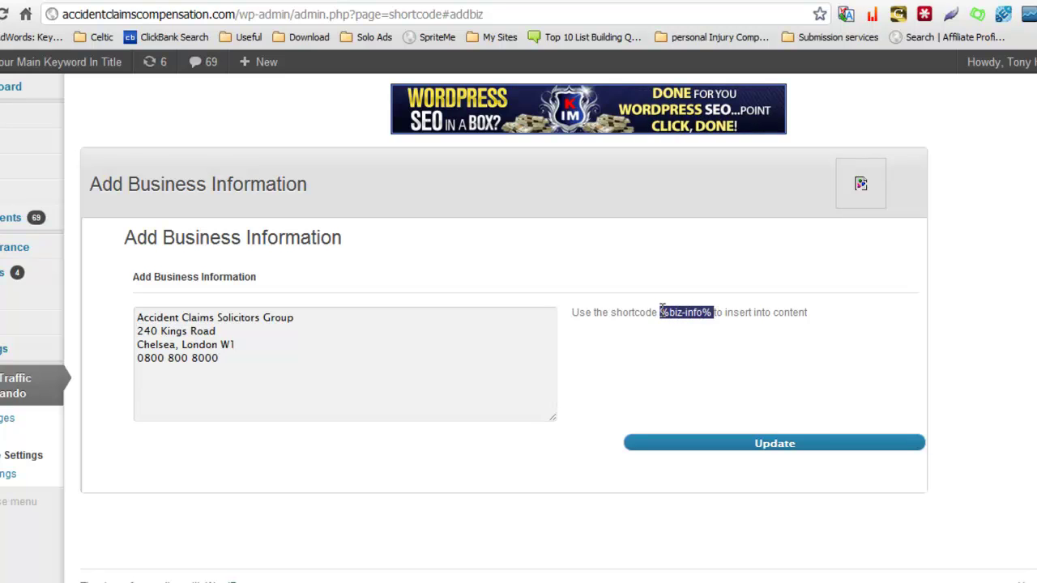
click(714, 314)
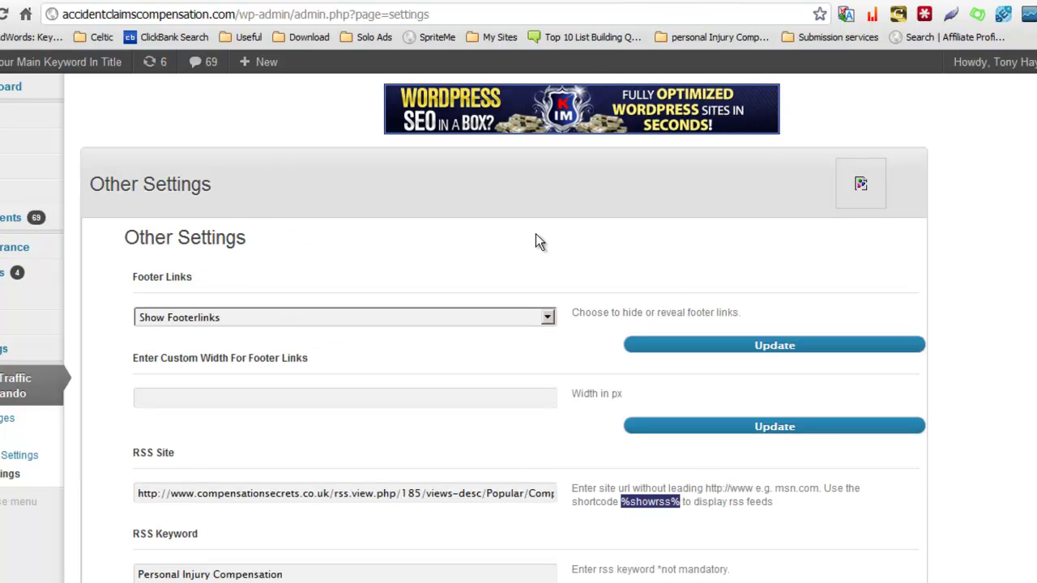
Step: Examine the footer links options under Other Settings for showing or hiding the links
scroll(539, 239, down, 1)
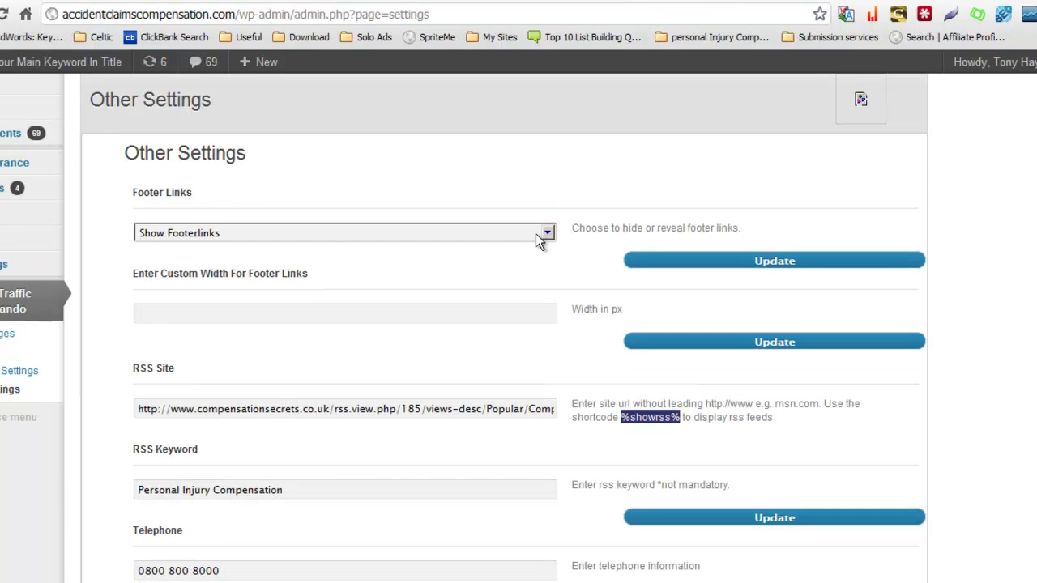
scroll(969, 231, up, 1)
scroll(968, 231, down, 1)
click(548, 234)
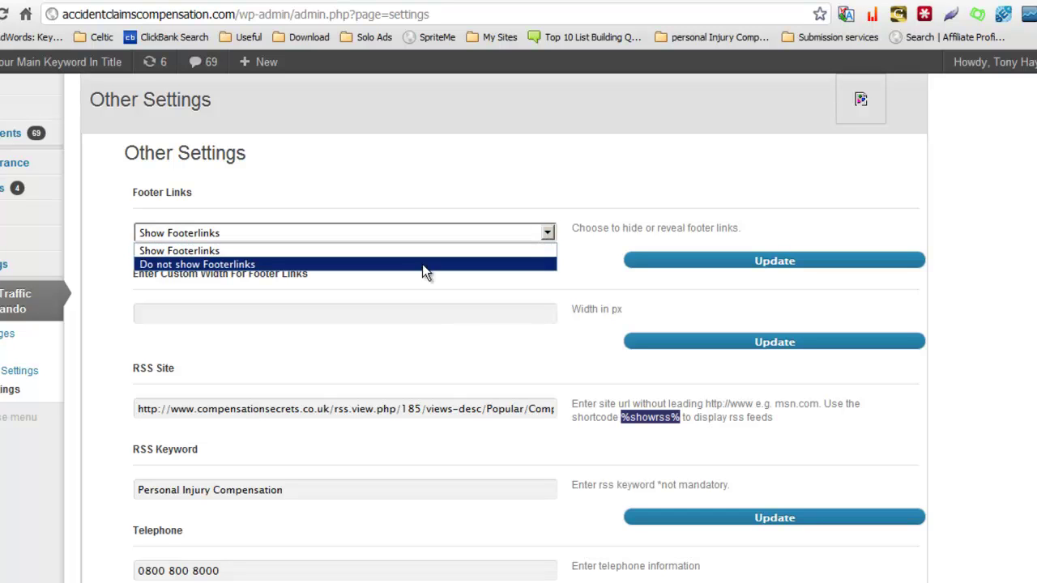
click(576, 191)
scroll(646, 290, down, 1)
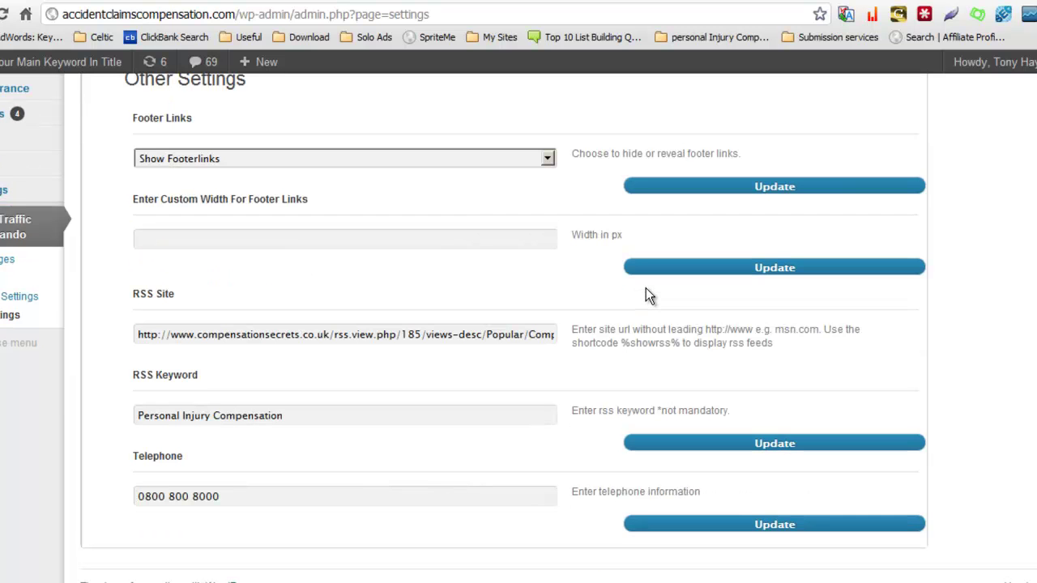
Step: Examine the custom width field for footer links in the Other Settings section
click(437, 237)
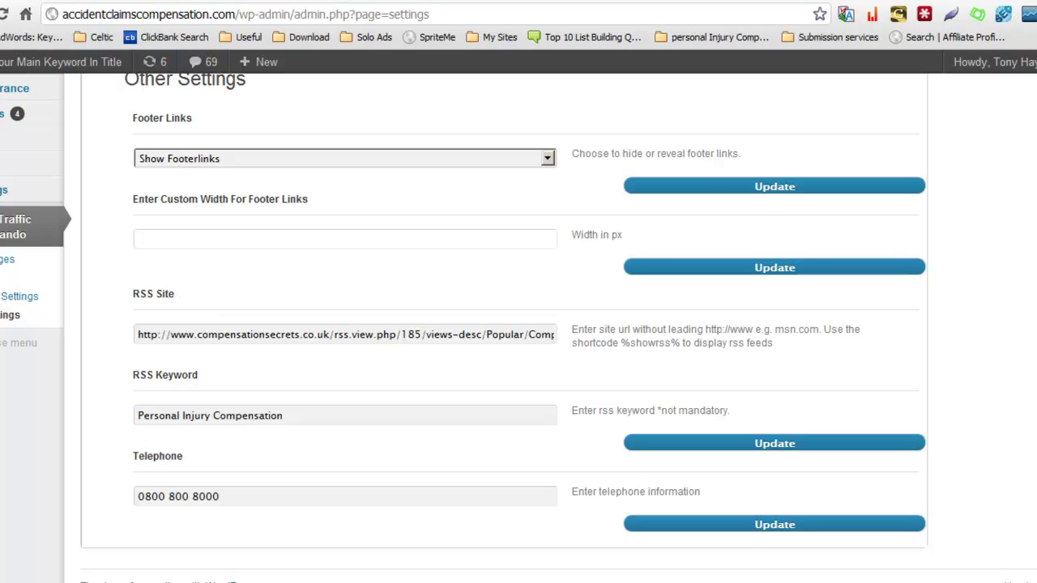
scroll(393, 132, up, 1)
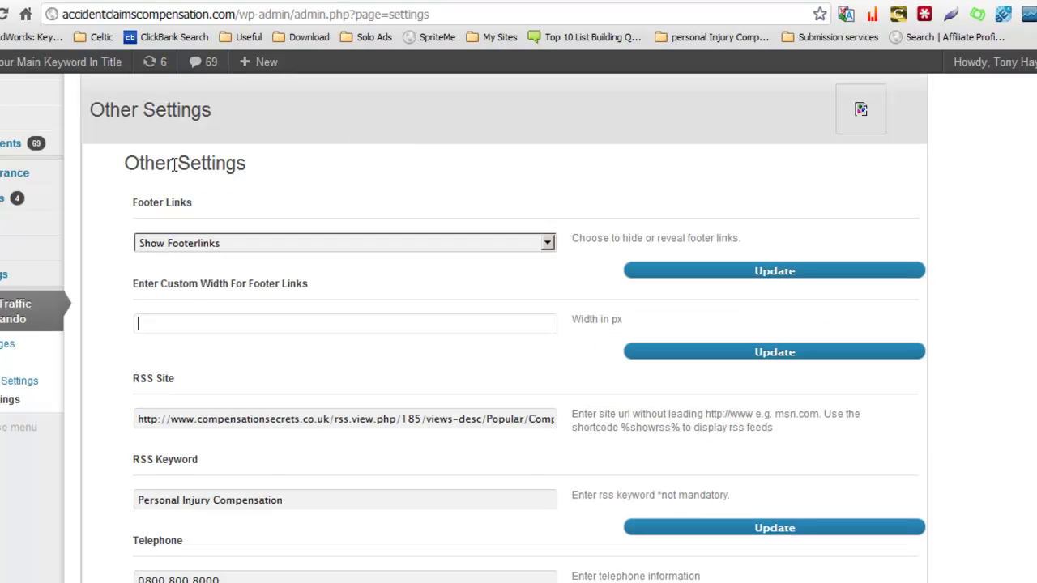
drag(174, 162, 257, 163)
click(546, 154)
scroll(556, 158, down, 1)
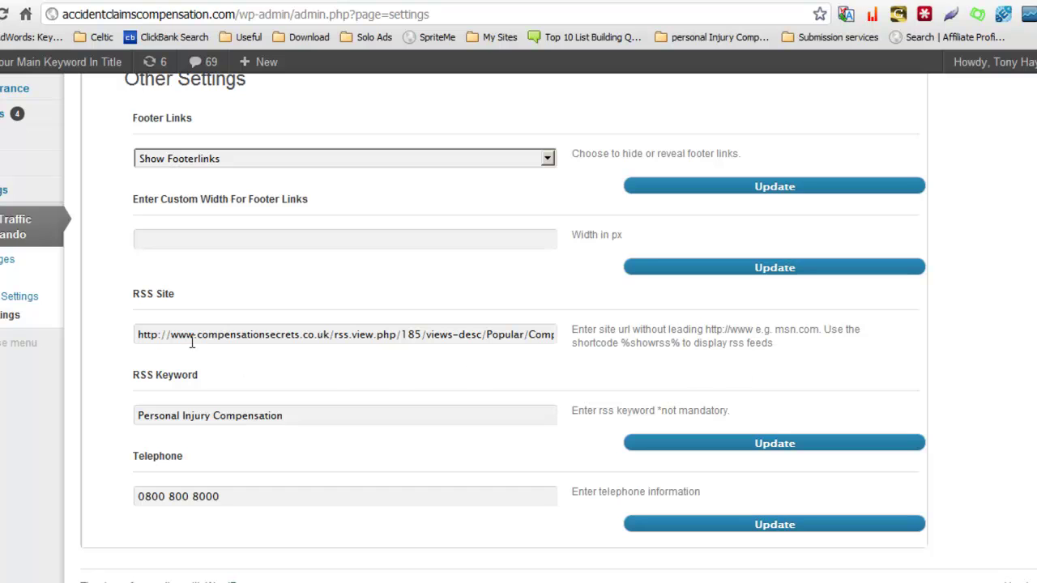
Step: Examine the RSS site URL, the RSS keyword and the %showrss% shortcode used to display feeds
drag(172, 334, 616, 343)
click(693, 351)
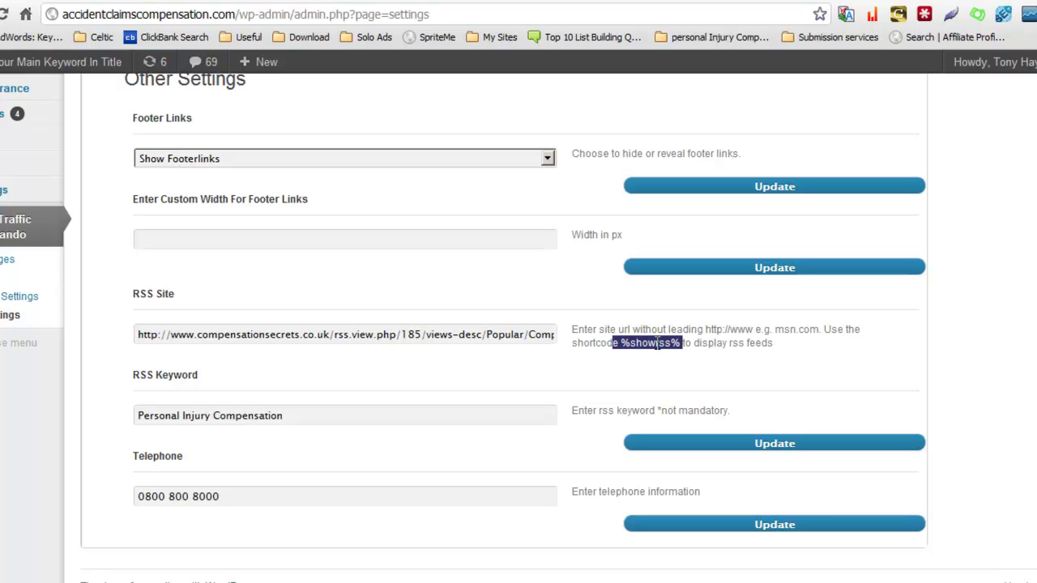
click(687, 356)
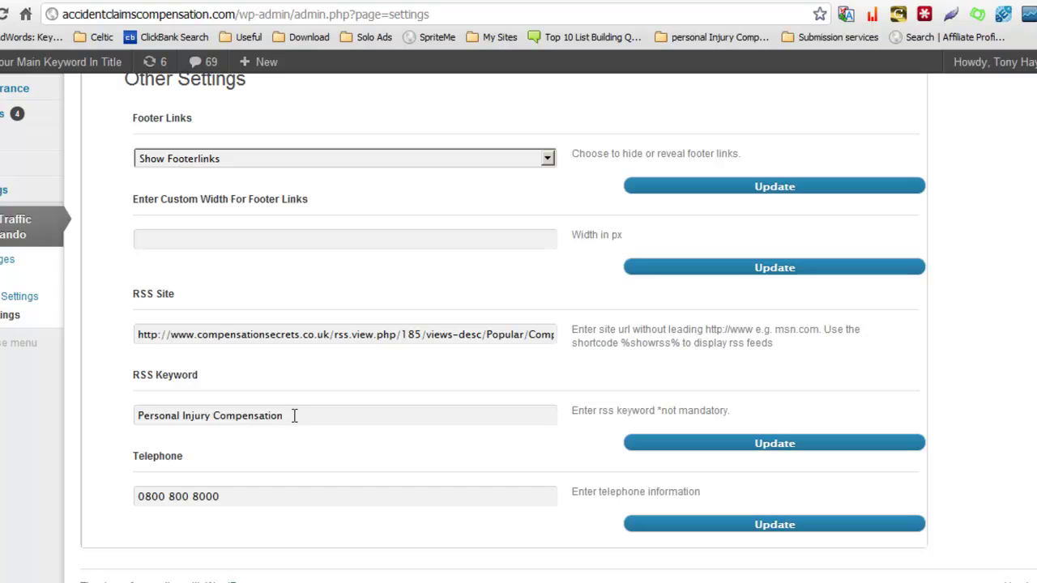
drag(294, 415, 108, 417)
click(487, 397)
drag(679, 344, 635, 339)
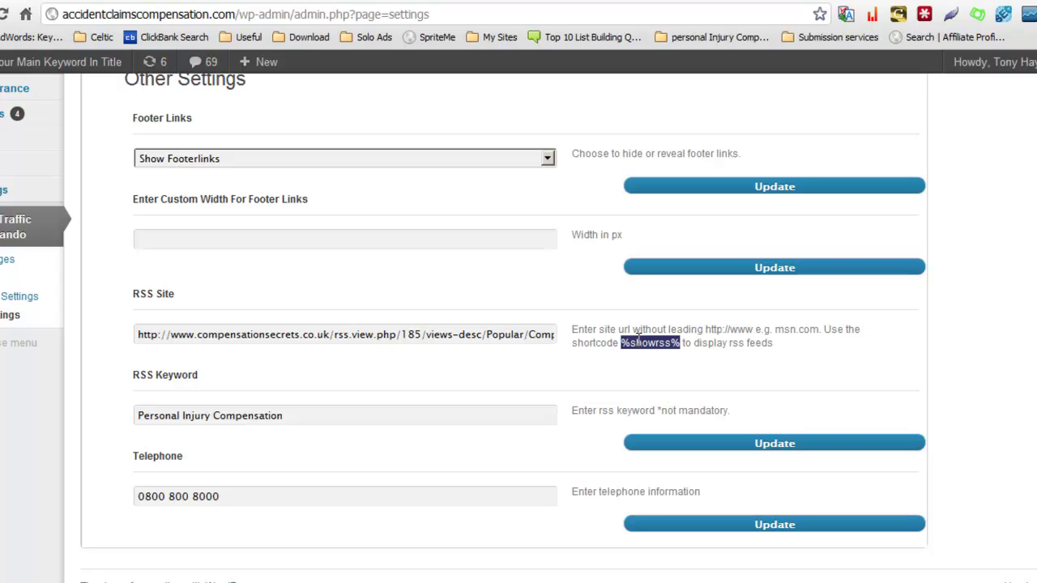
click(663, 403)
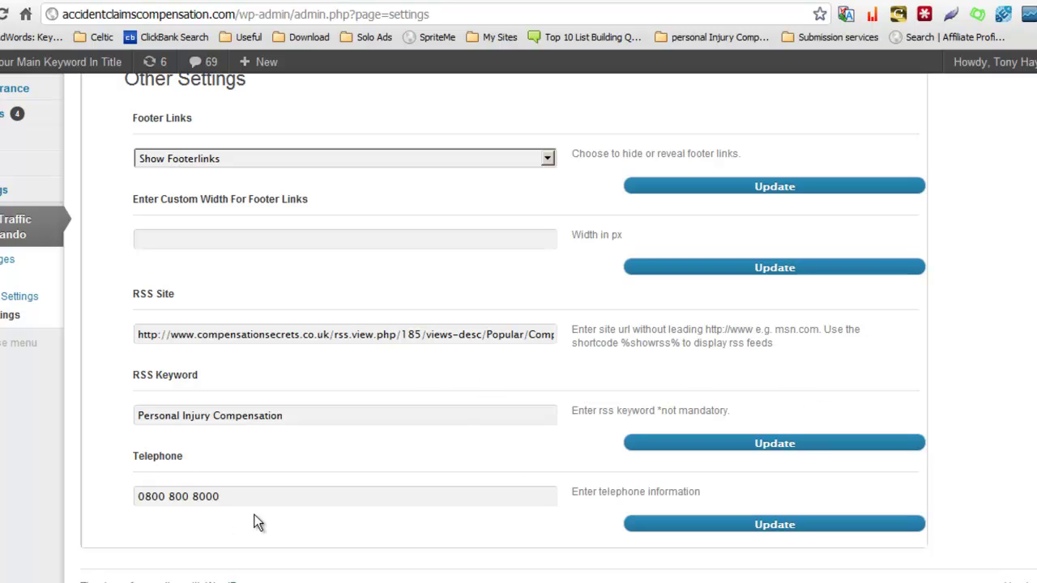
Step: Examine the telephone field and review the remaining options in Other Settings
drag(250, 497, 207, 498)
click(790, 488)
scroll(460, 500, up, 2)
scroll(465, 492, down, 2)
scroll(560, 503, up, 2)
scroll(558, 498, down, 2)
click(548, 162)
click(524, 223)
Step: Go back to the Create Pages form and look through its keyword, modifier, content, image and video fields
click(690, 3)
click(616, 3)
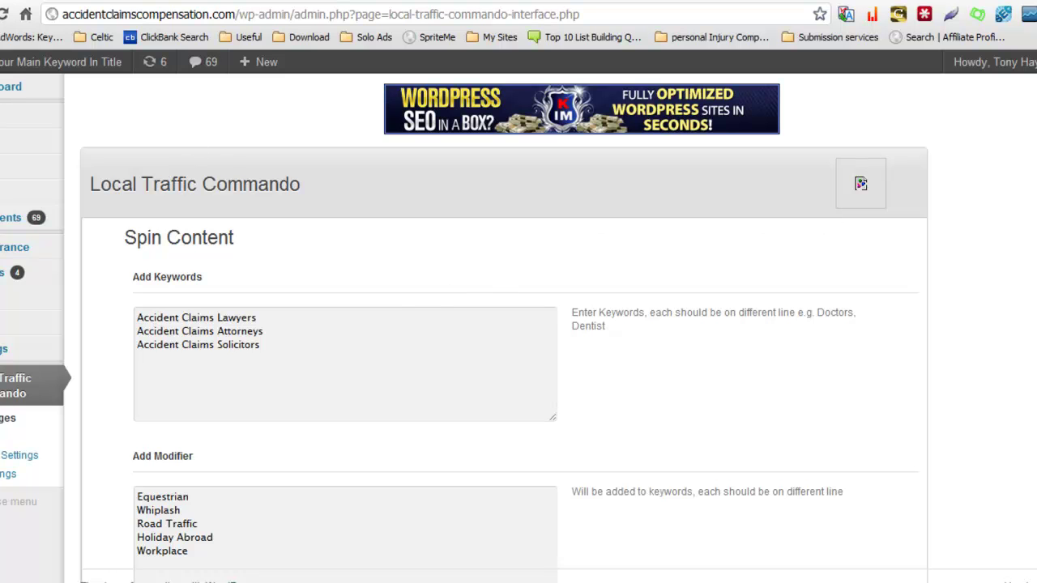
scroll(195, 146, down, 5)
scroll(519, 324, down, 10)
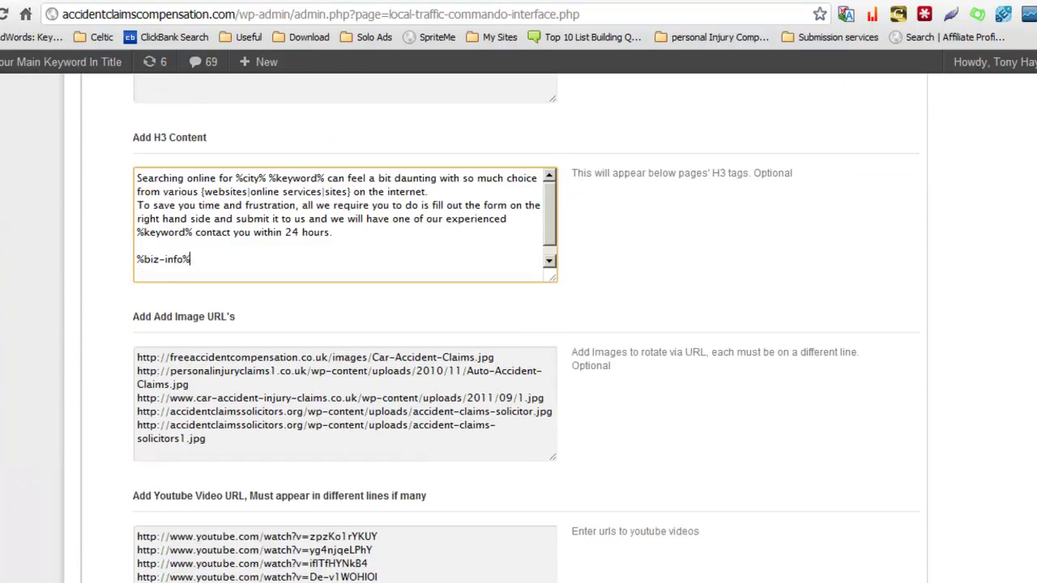
scroll(178, 400, up, 4)
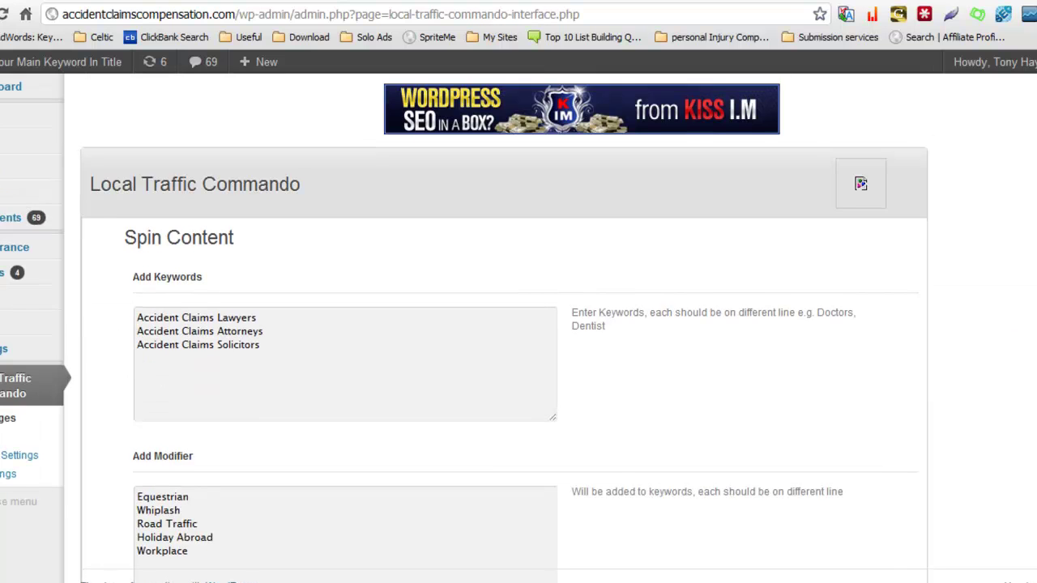
scroll(538, 244, down, 1)
scroll(537, 239, down, 1)
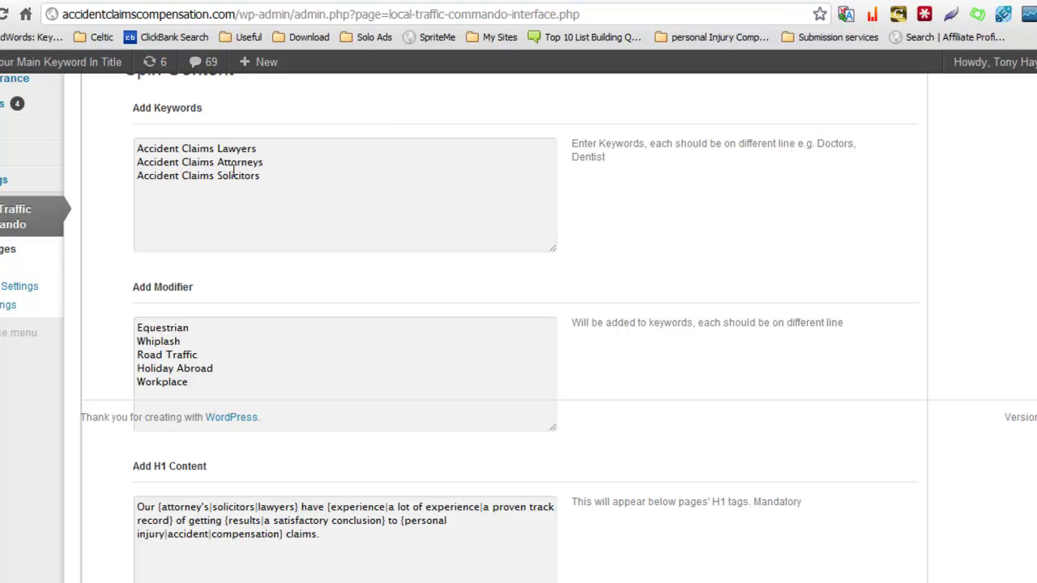
scroll(342, 201, up, 1)
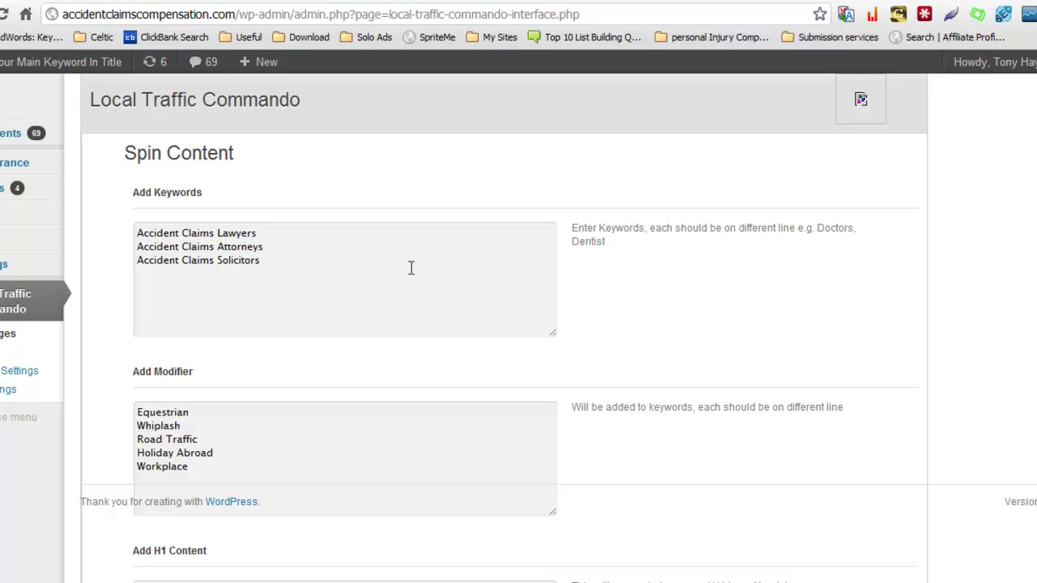
Step: Examine the three accident claims keywords listed under Add Keywords, one per line
click(288, 261)
drag(289, 261, 121, 234)
click(272, 261)
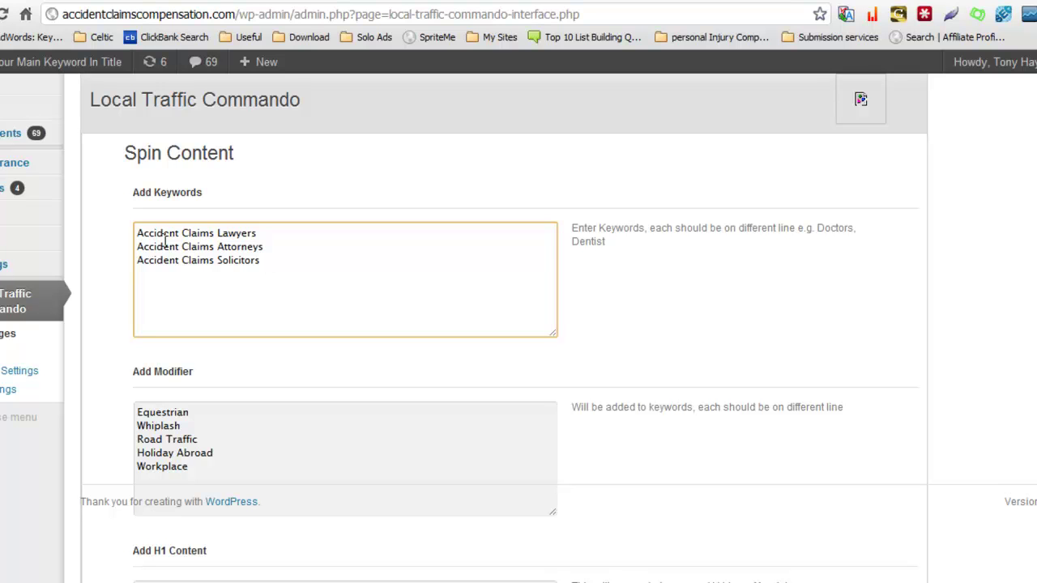
drag(139, 231, 271, 271)
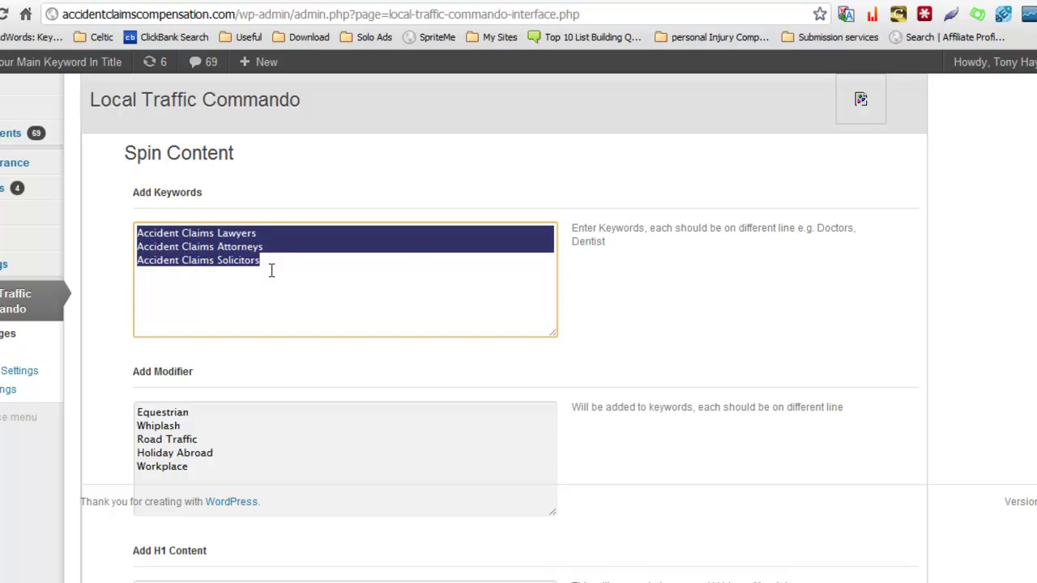
click(241, 245)
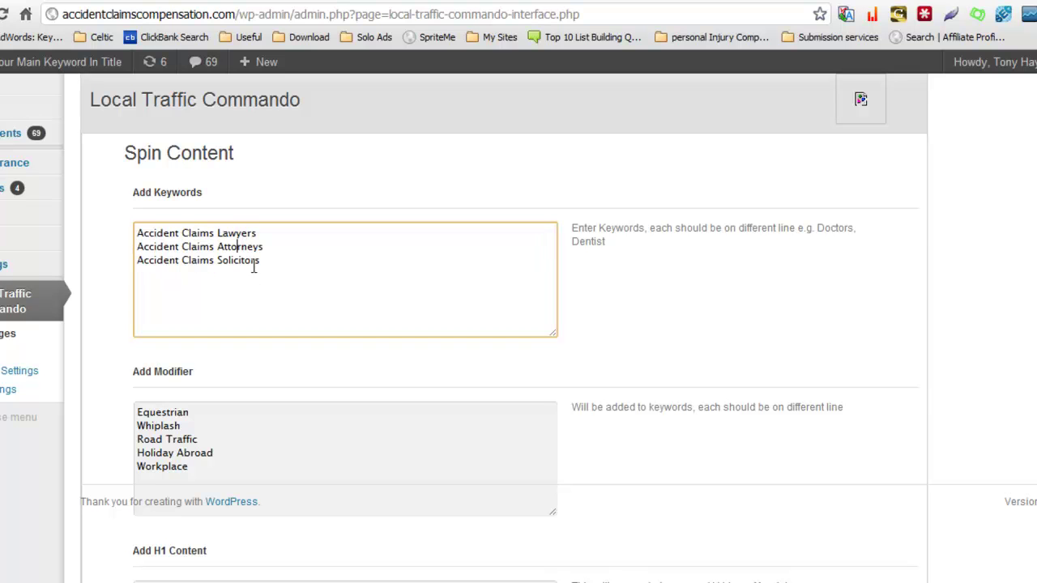
Step: Examine the modifiers from Equestrian to Workplace under Add Modifier and compare them with the keywords
scroll(405, 292, down, 2)
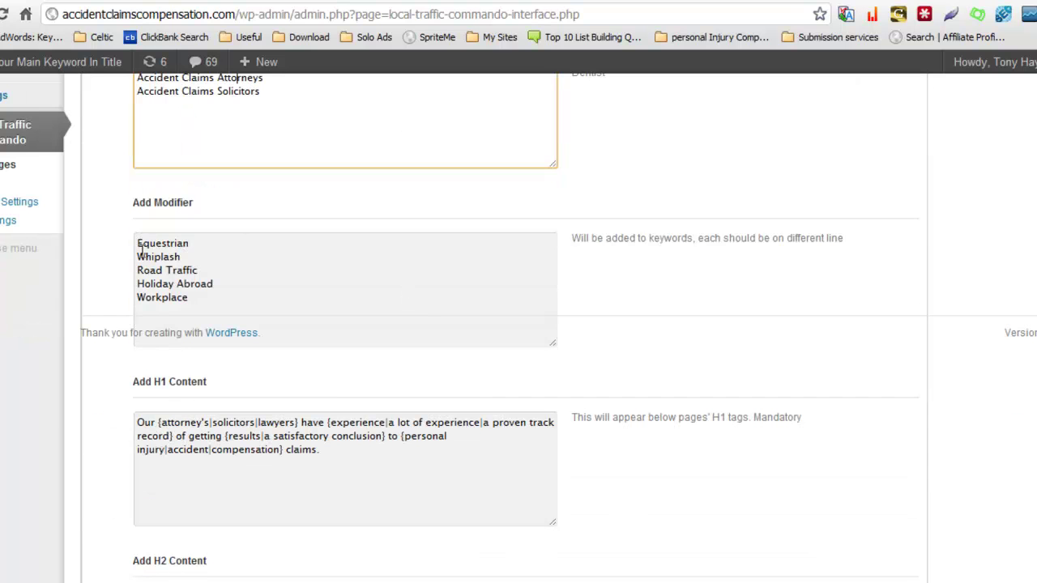
drag(136, 243, 206, 299)
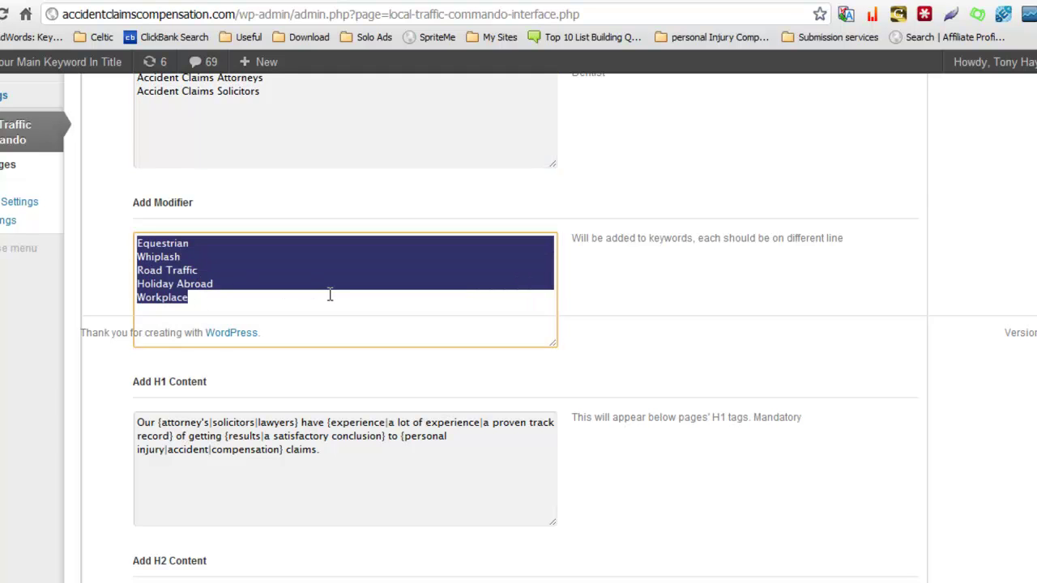
click(485, 309)
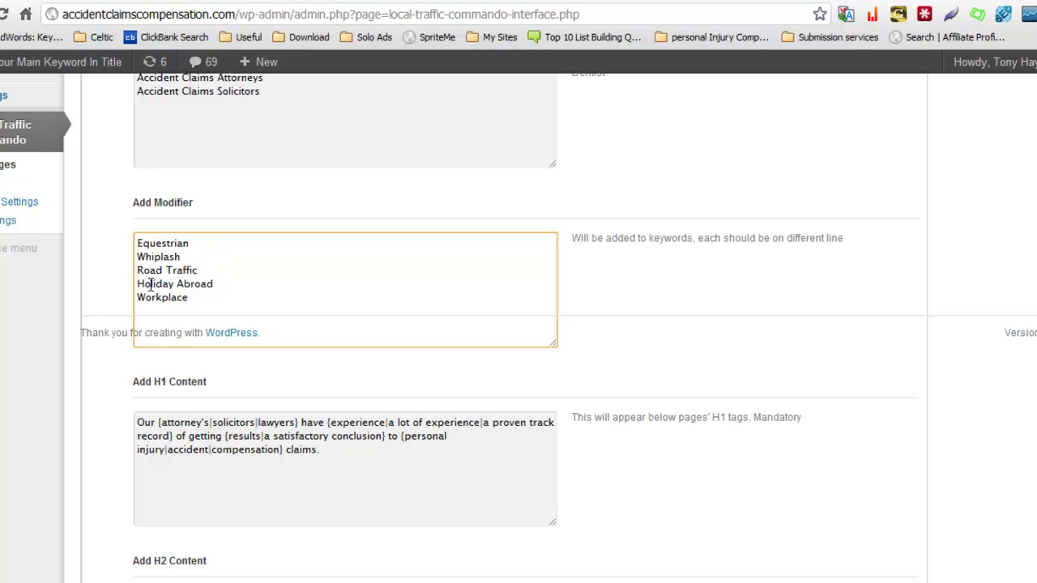
scroll(243, 291, up, 2)
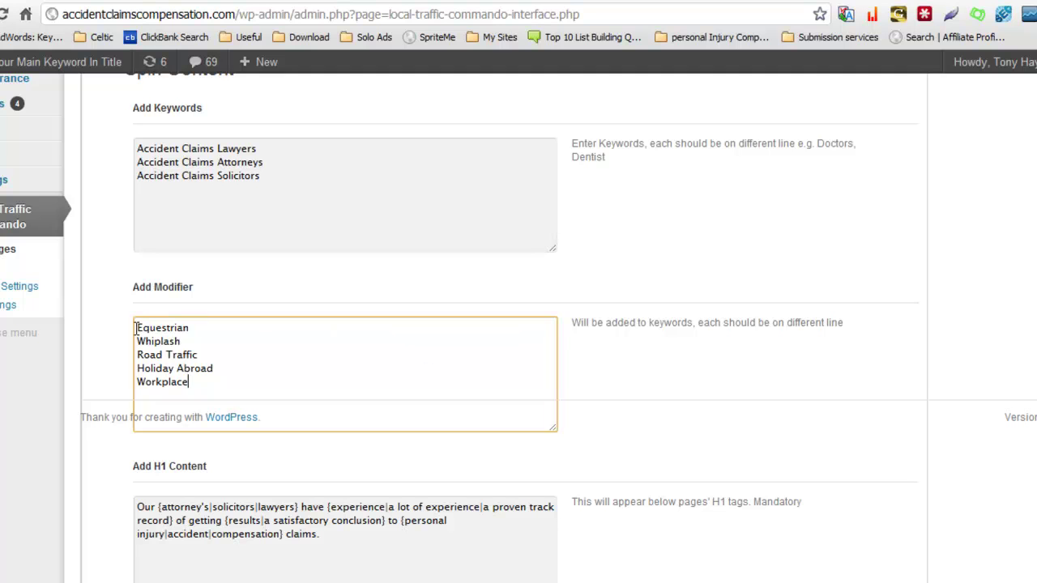
Step: Review the Accident Claims Attorneys keyword and compare the keyword list with the entries under Add Modifier
drag(136, 162, 285, 163)
click(487, 172)
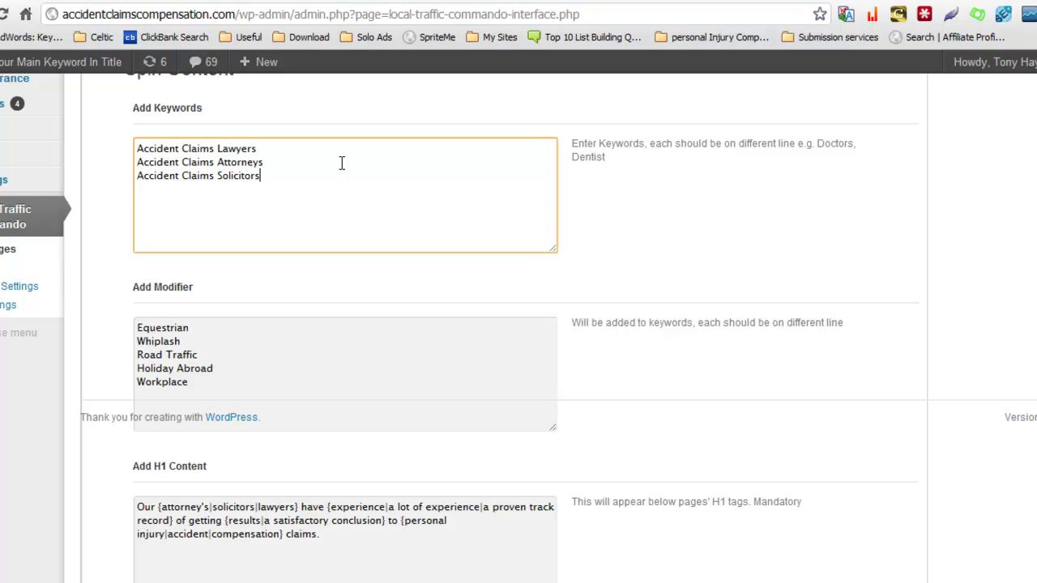
scroll(386, 184, down, 1)
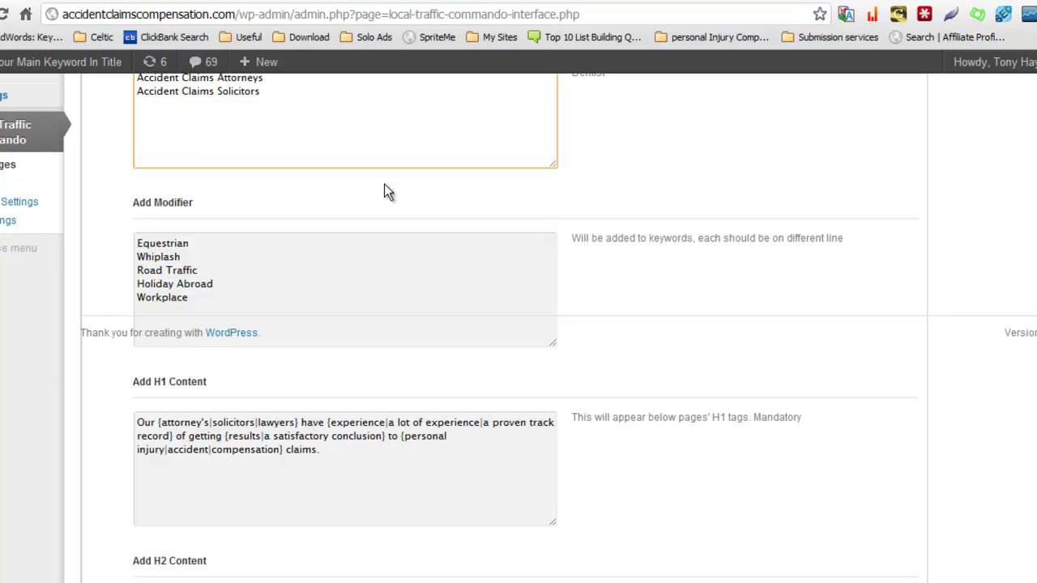
scroll(385, 186, up, 3)
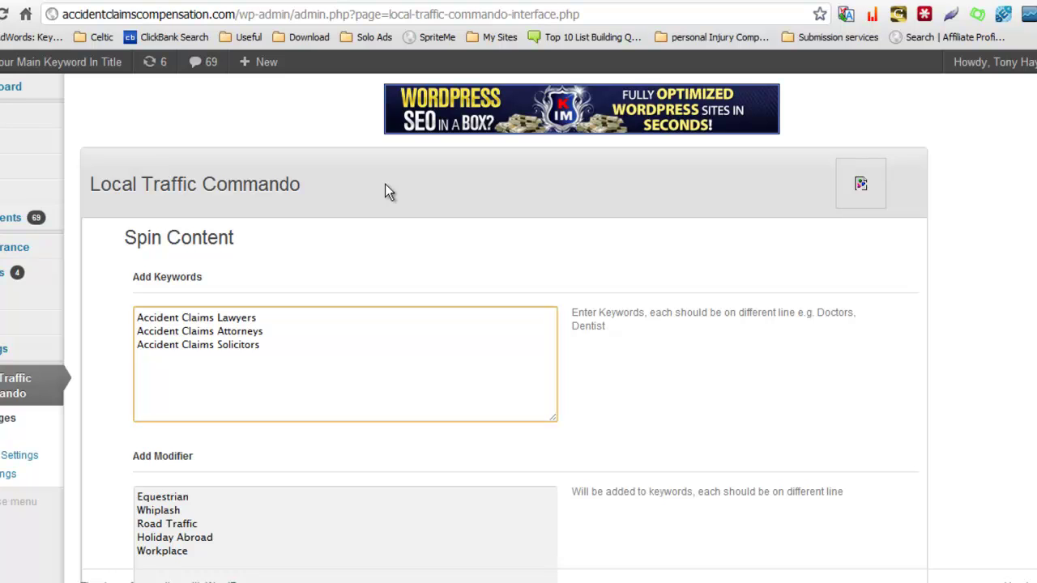
scroll(513, 282, down, 4)
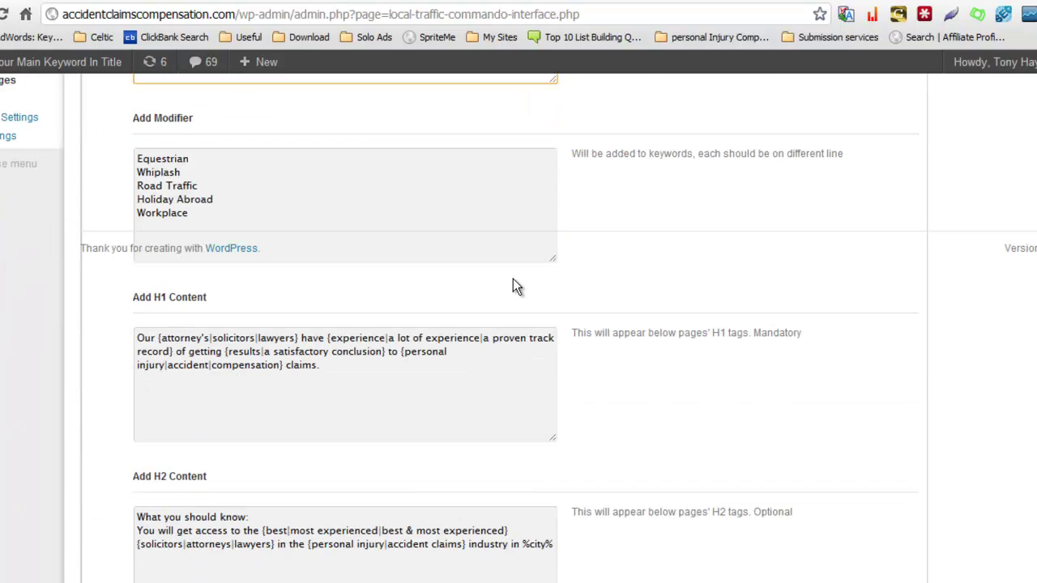
scroll(233, 160, up, 1)
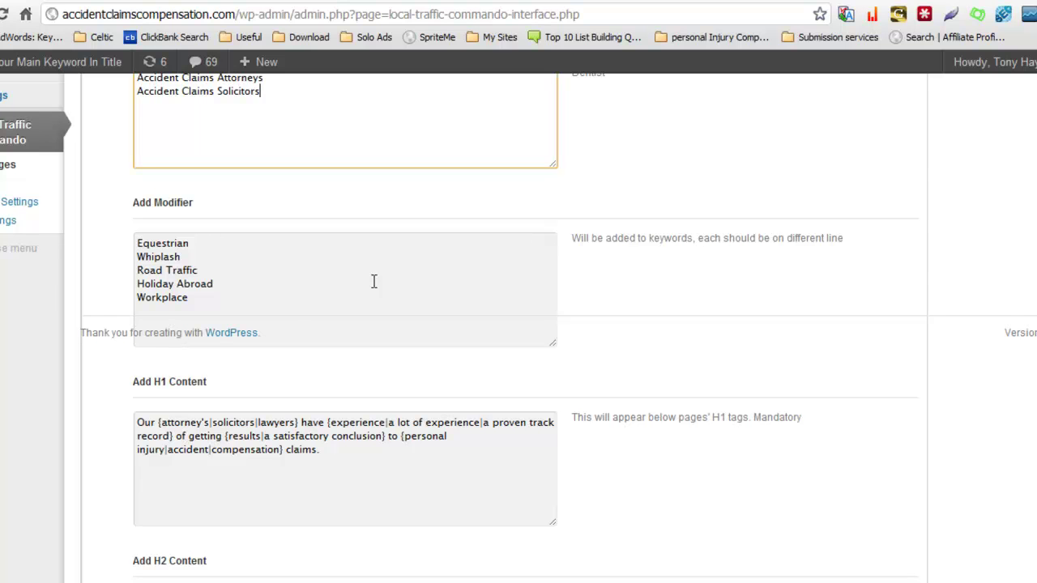
Step: Examine the Add H1 Content field and its spun text about attorneys, solicitors and lawyers
scroll(377, 282, down, 2)
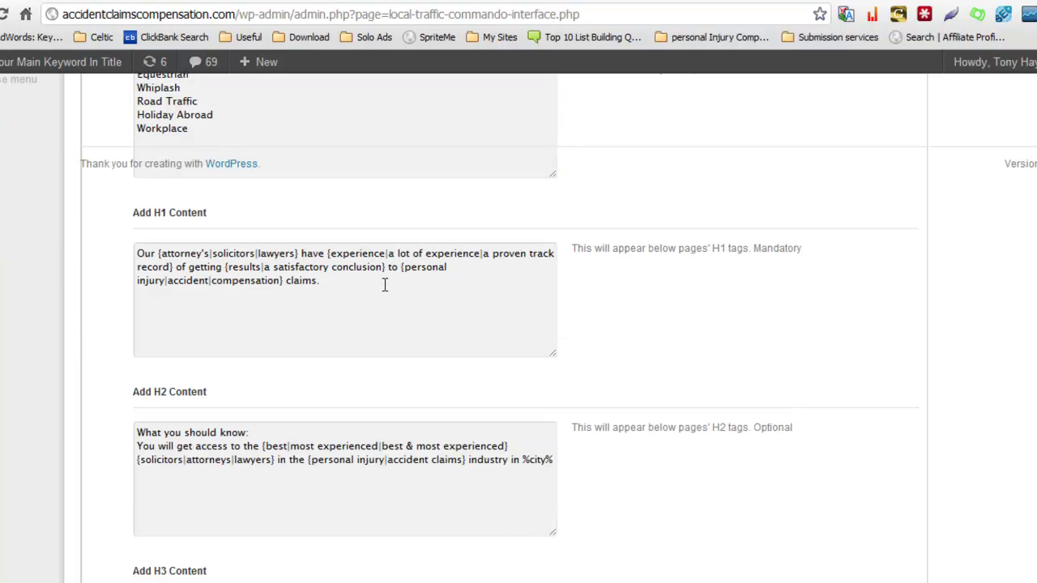
mouse_move(133, 212)
mouse_down()
mouse_move(231, 211)
mouse_move(125, 211)
mouse_up()
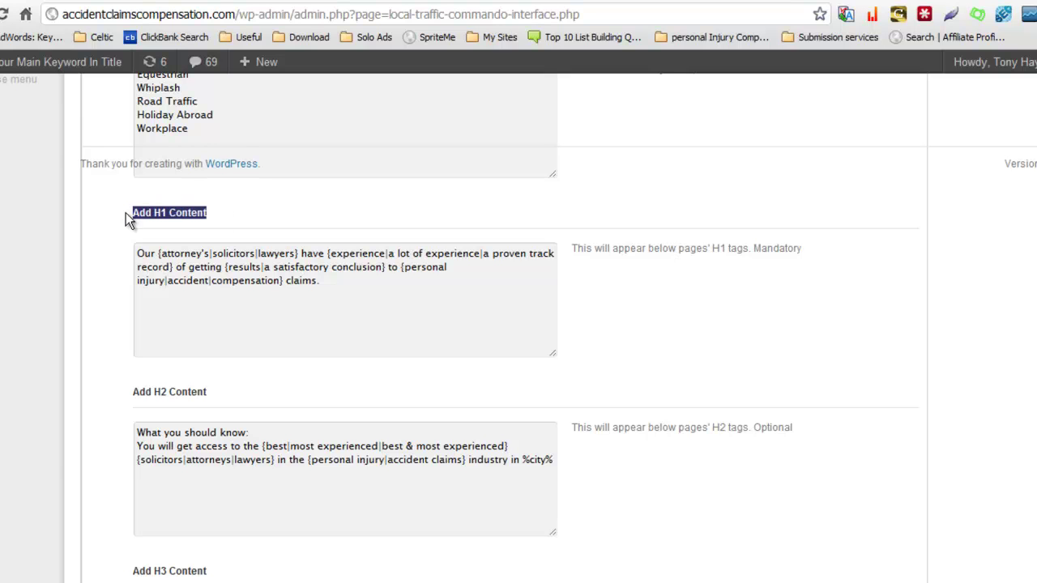
click(258, 217)
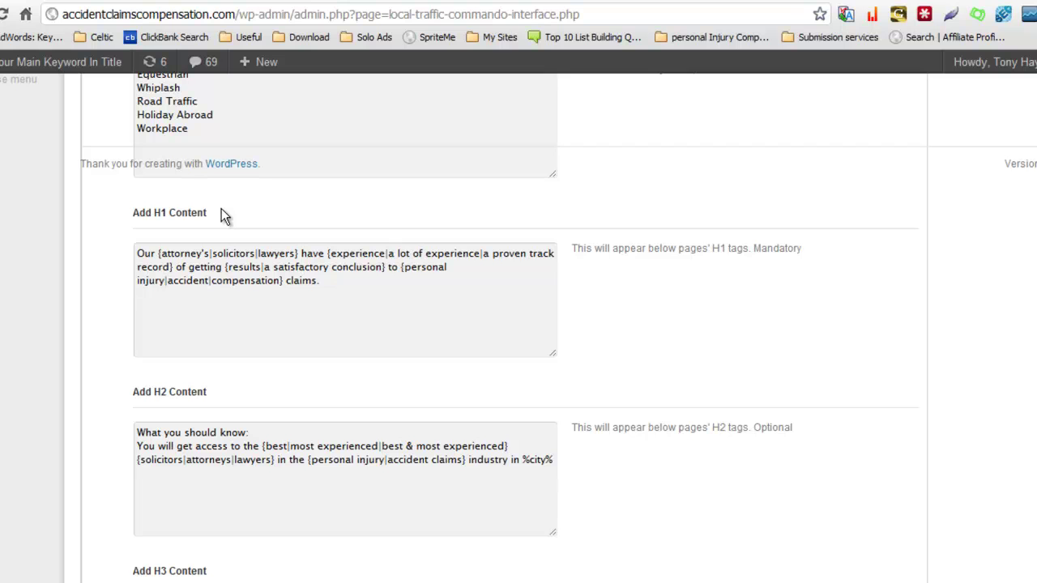
drag(357, 289, 136, 255)
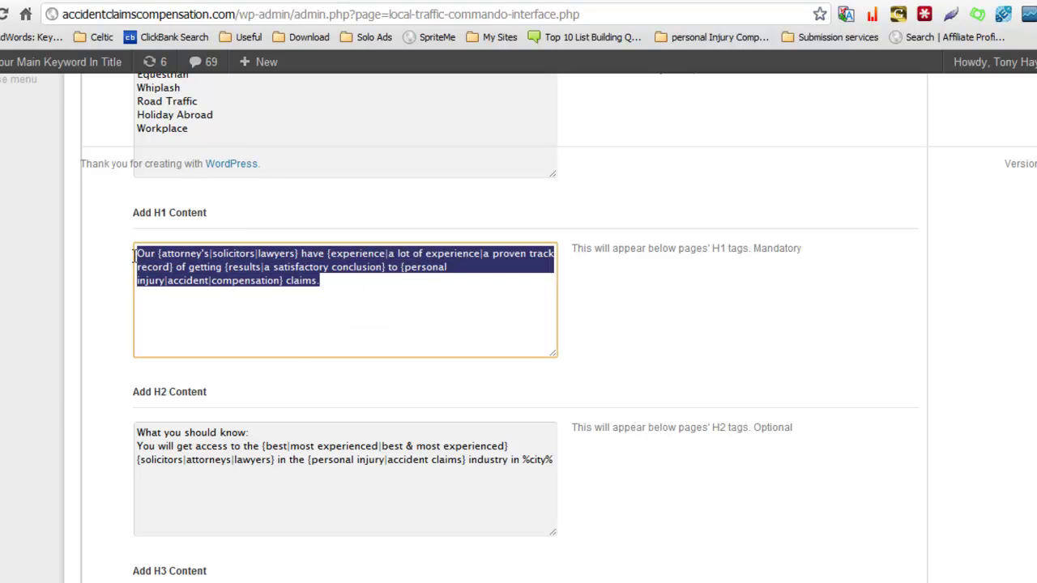
click(353, 297)
Step: Examine the Add H2 Content field and its "What you should know" text
drag(570, 459, 137, 432)
click(212, 392)
drag(212, 392, 133, 391)
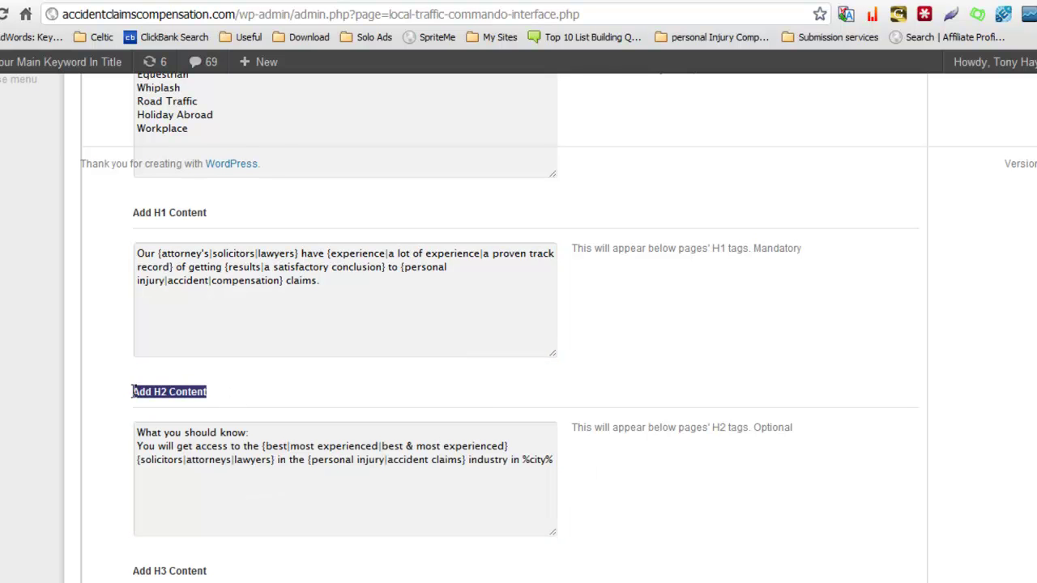
Step: Examine the Add H3 Content text, including its %biz-info% and %showrss% shortcodes
scroll(468, 399, down, 2)
scroll(259, 416, down, 2)
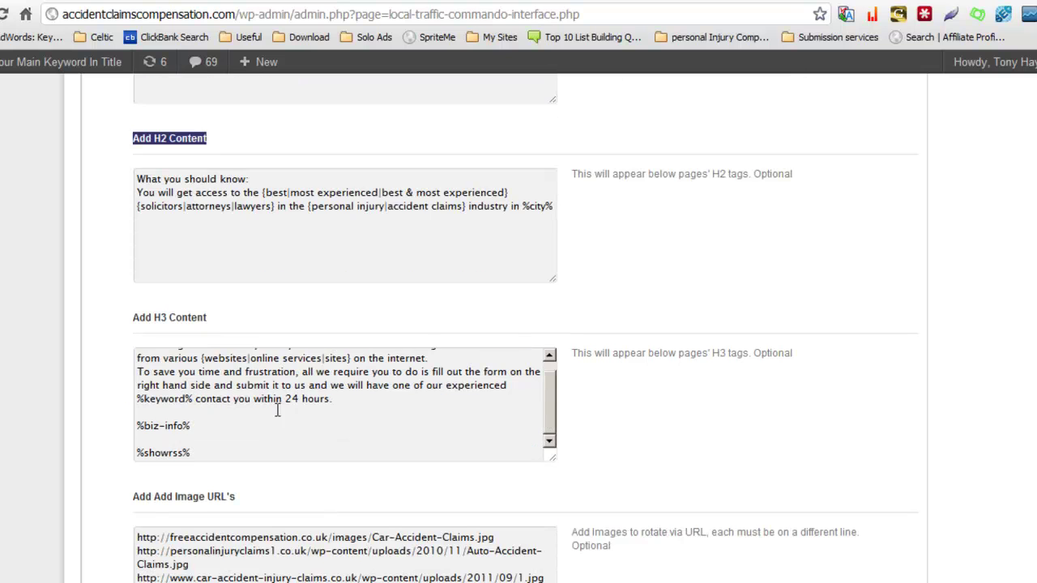
drag(391, 401, 174, 334)
click(350, 392)
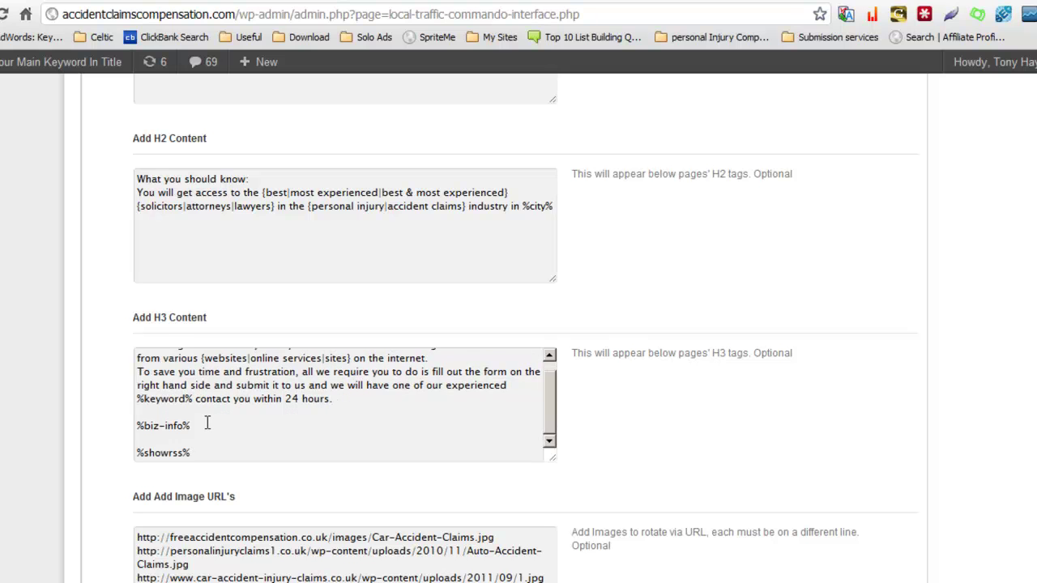
drag(211, 458, 117, 455)
drag(203, 423, 140, 432)
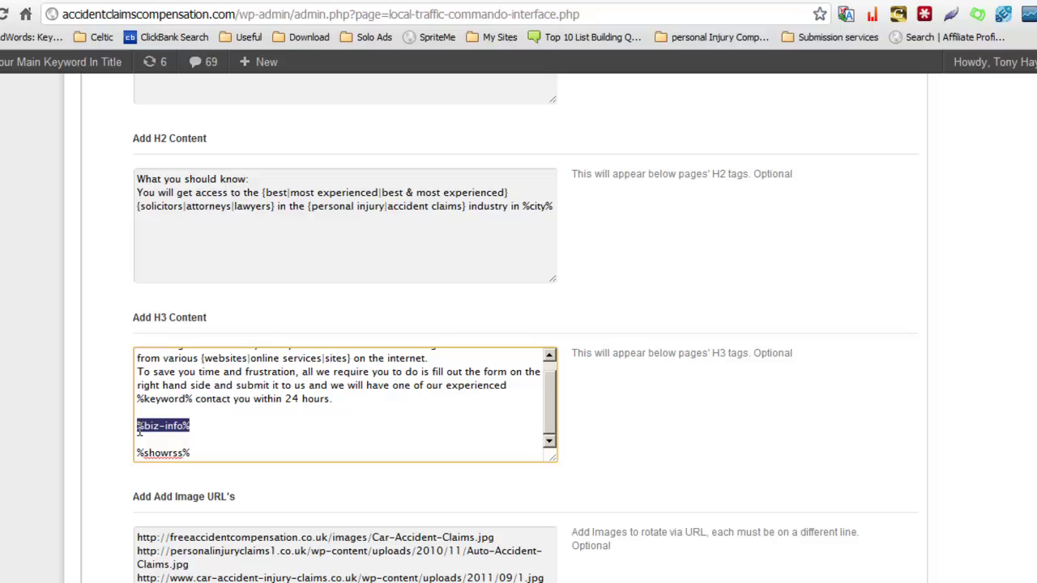
click(211, 427)
drag(213, 453, 119, 450)
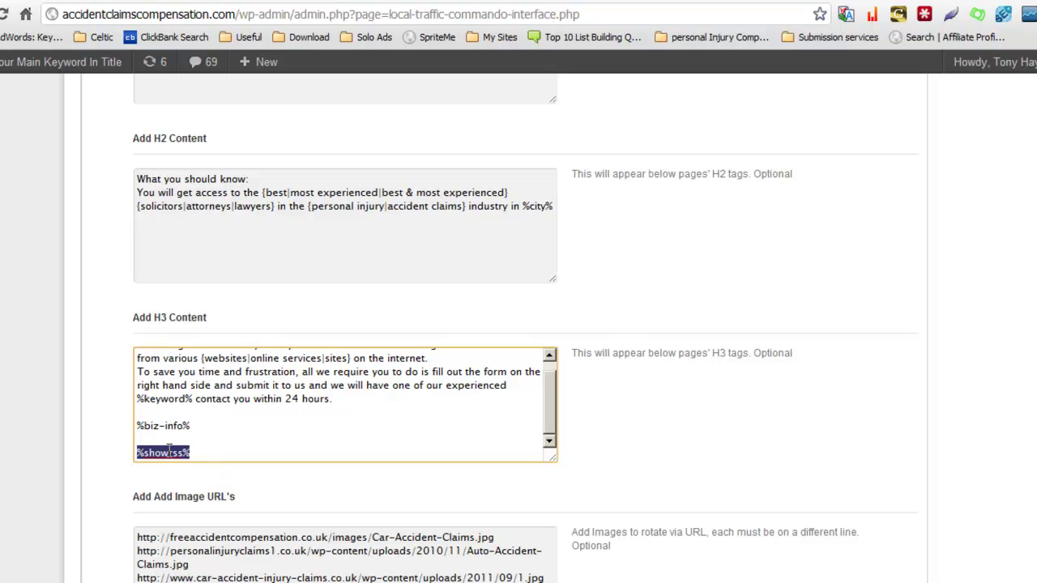
click(227, 451)
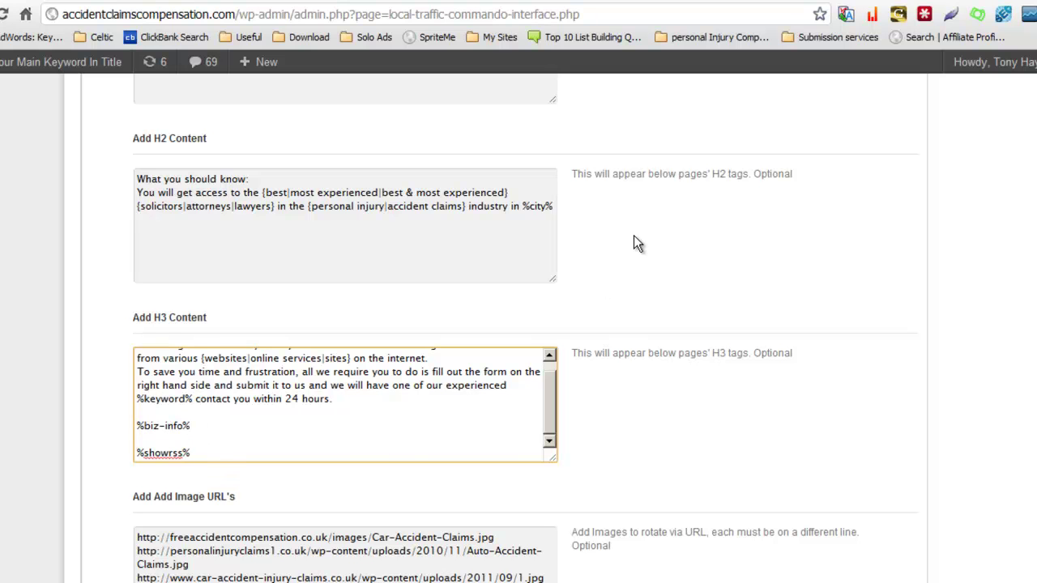
Step: Go back to the H1 content and review its full paragraph
scroll(633, 239, up, 3)
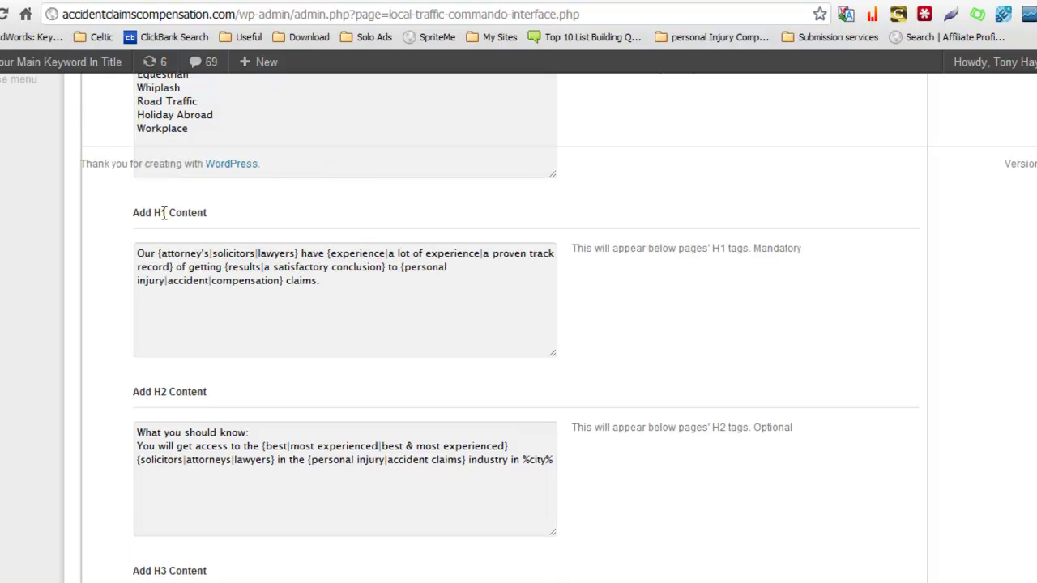
drag(351, 290, 127, 248)
click(606, 300)
Step: Examine the list of image URLs used for rotation, one per line
scroll(606, 300, down, 1)
scroll(606, 302, down, 3)
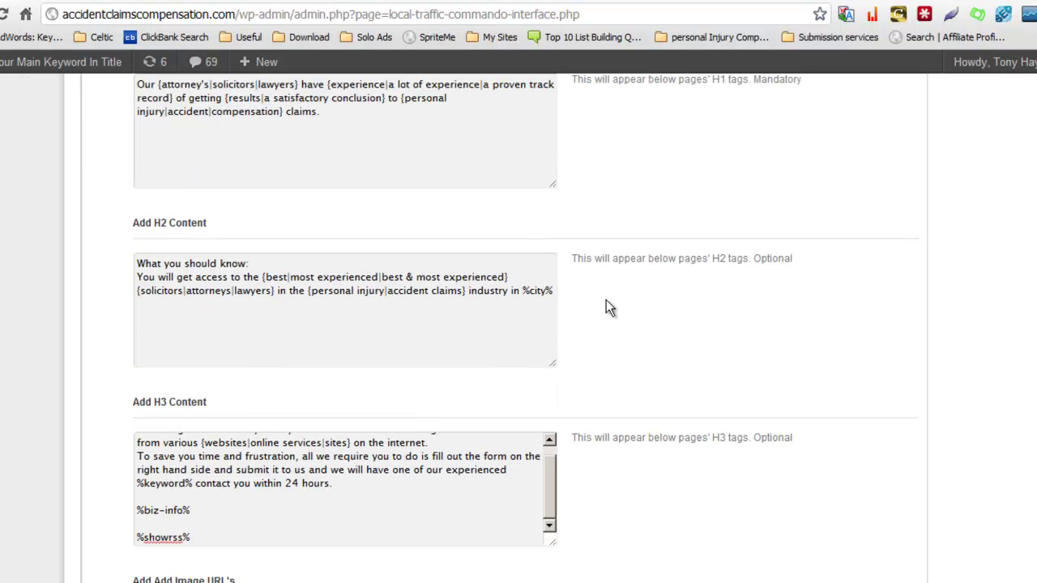
scroll(606, 308, down, 3)
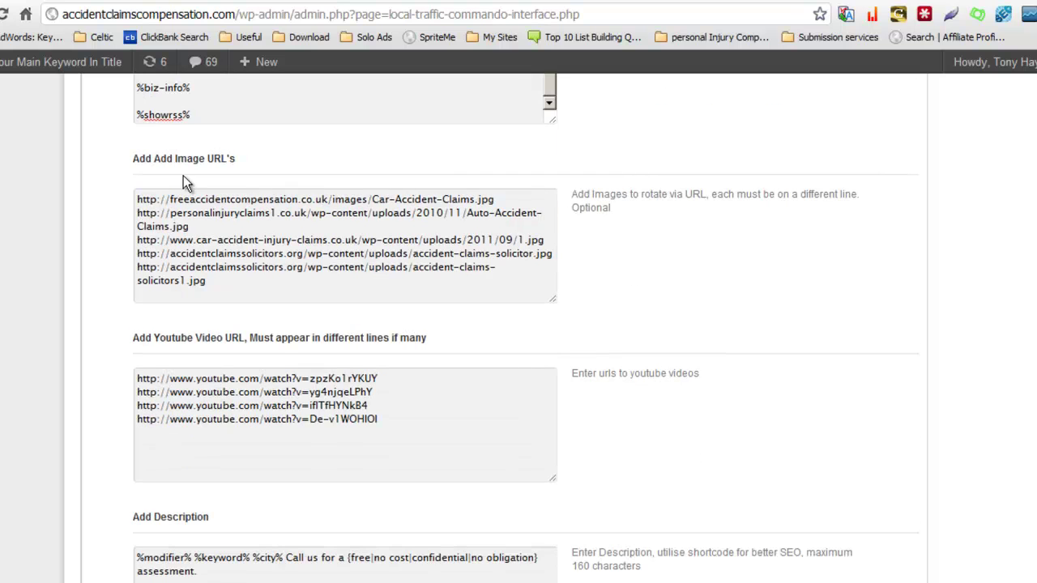
drag(212, 281, 116, 186)
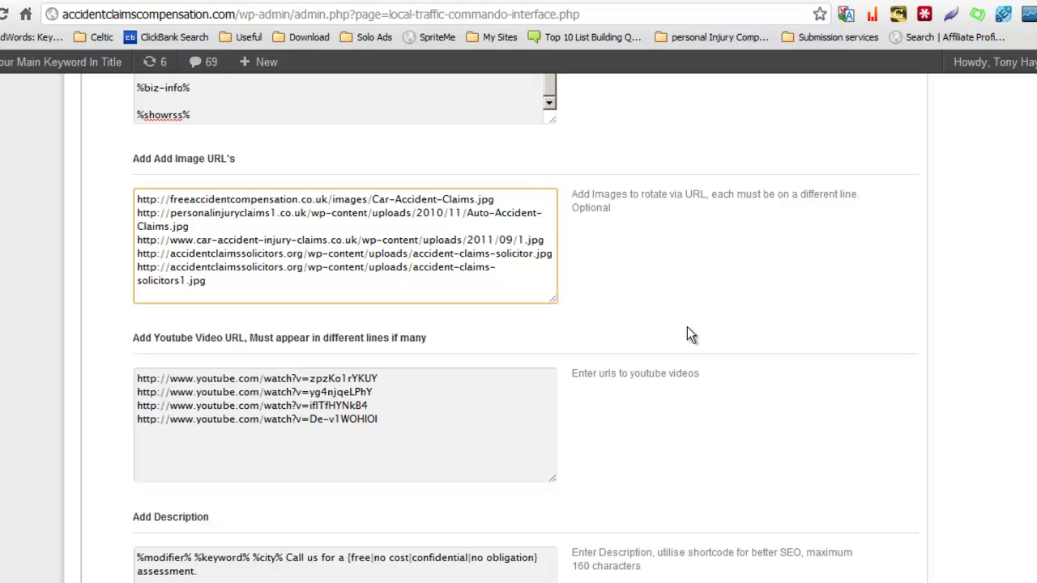
scroll(883, 295, down, 1)
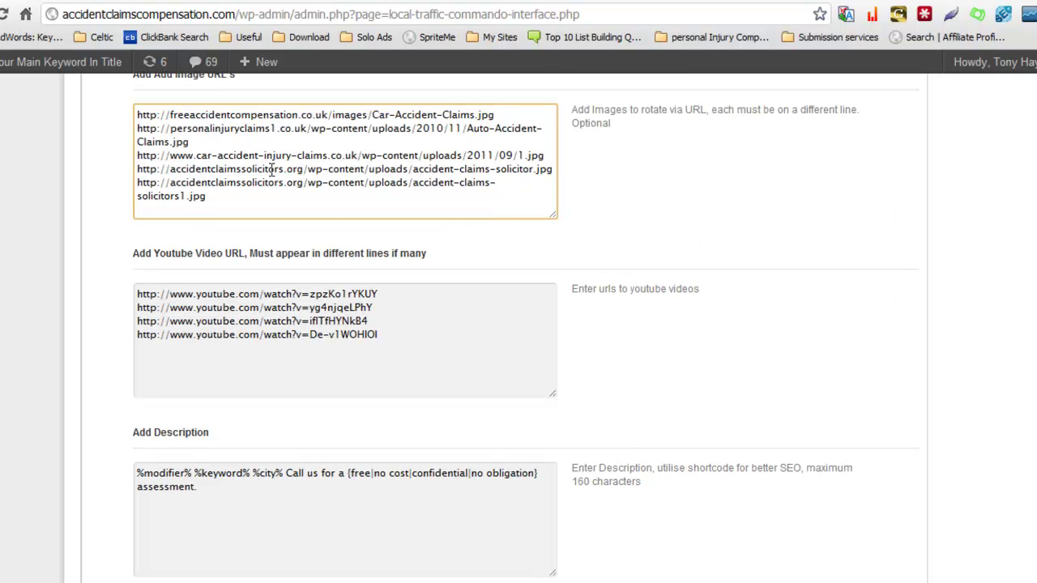
Step: Inspect the spin syntax in the H1 content, focusing on the {attorney's|solicitors|lawyers} alternatives
scroll(413, 186, up, 8)
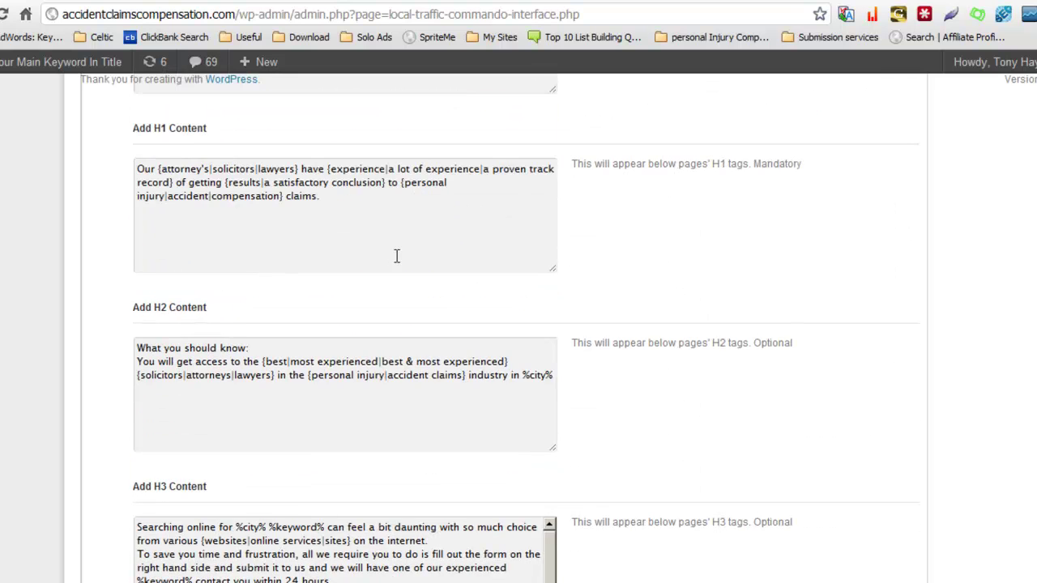
scroll(410, 255, down, 1)
scroll(411, 256, up, 1)
drag(205, 168, 303, 168)
click(427, 209)
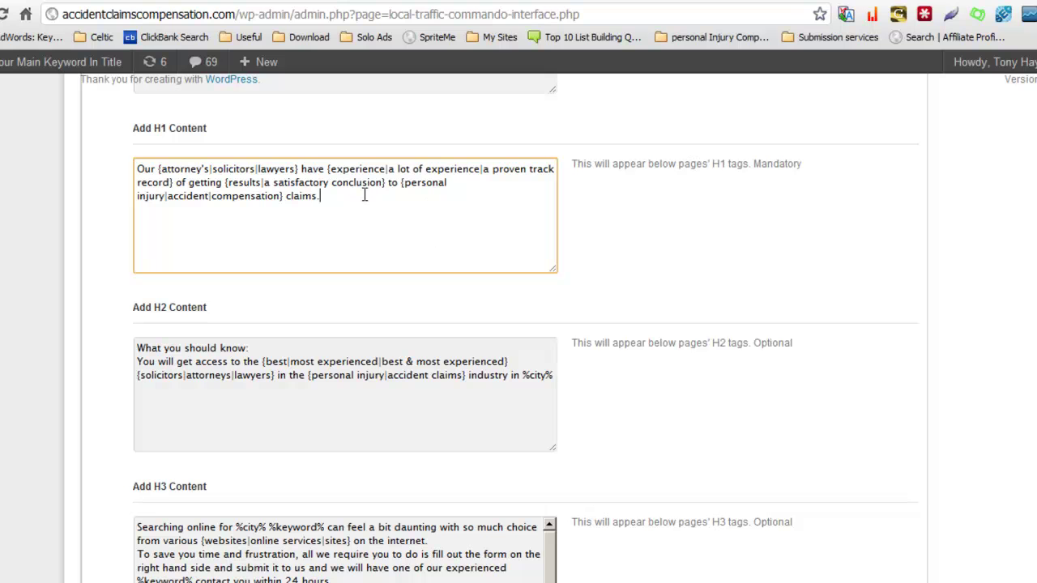
Step: Inspect the %city% shortcode at the end of the H2 content
scroll(366, 208, down, 1)
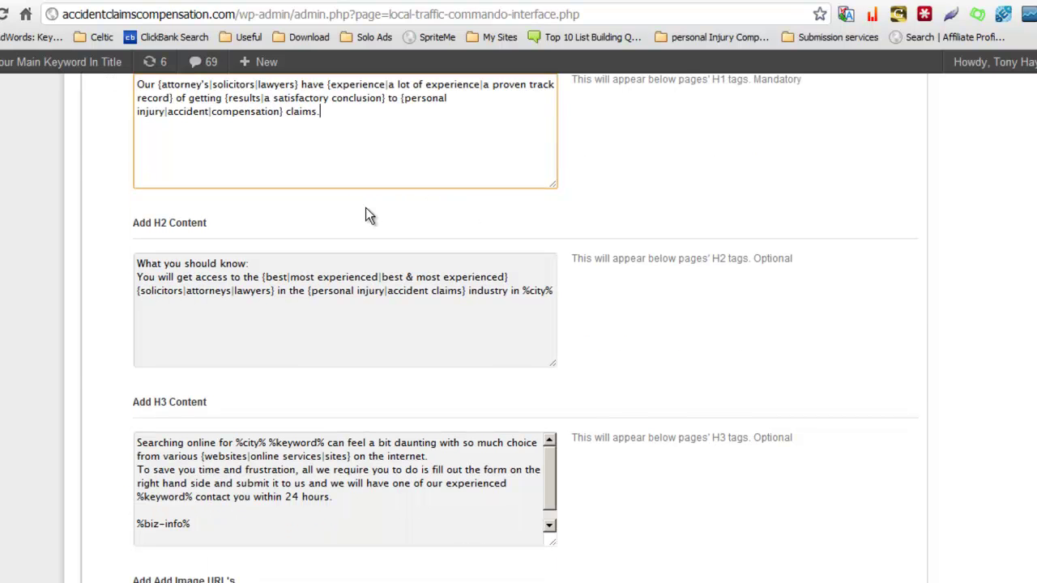
scroll(377, 248, down, 1)
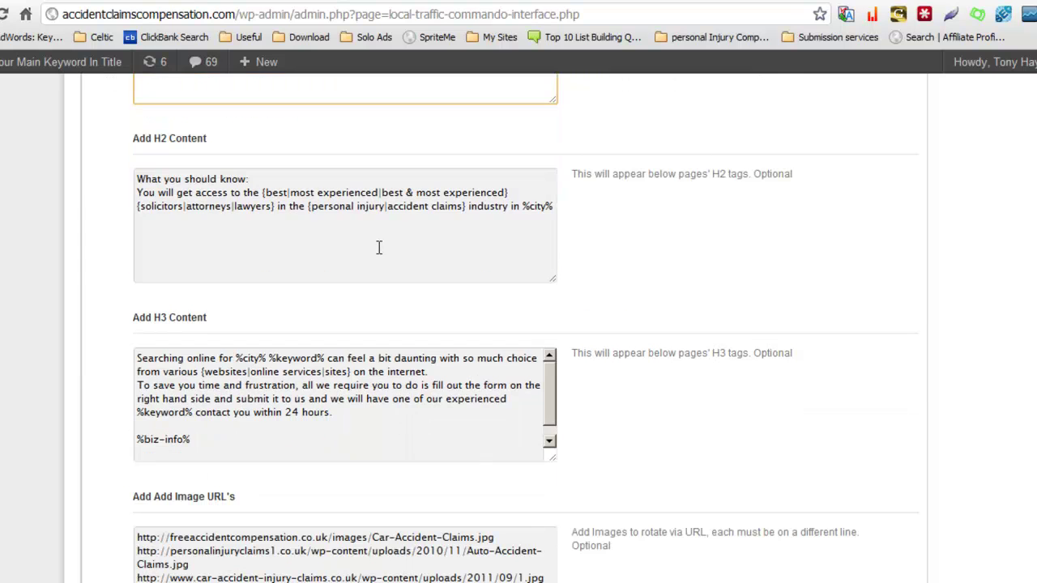
click(521, 206)
drag(521, 206, 555, 204)
click(500, 250)
Step: Inspect the %keyword% and %biz-info% shortcodes within the H3 content
scroll(485, 279, down, 2)
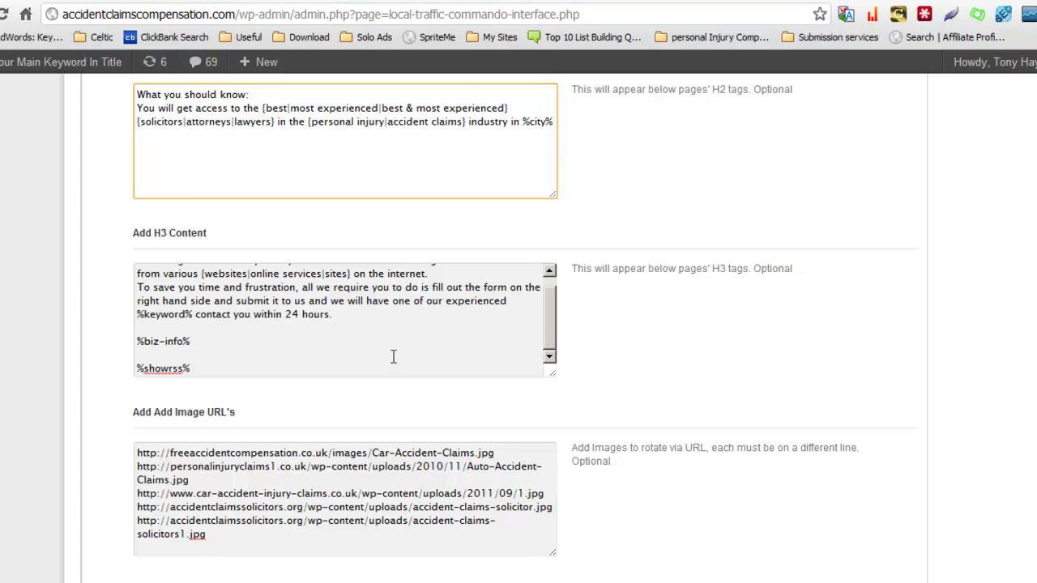
scroll(392, 357, down, 1)
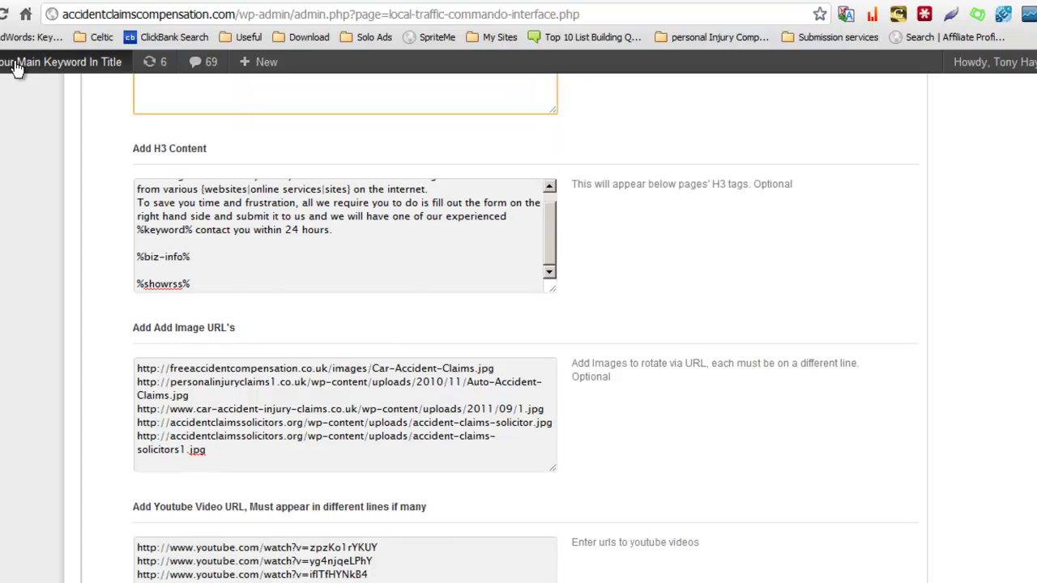
scroll(273, 287, down, 1)
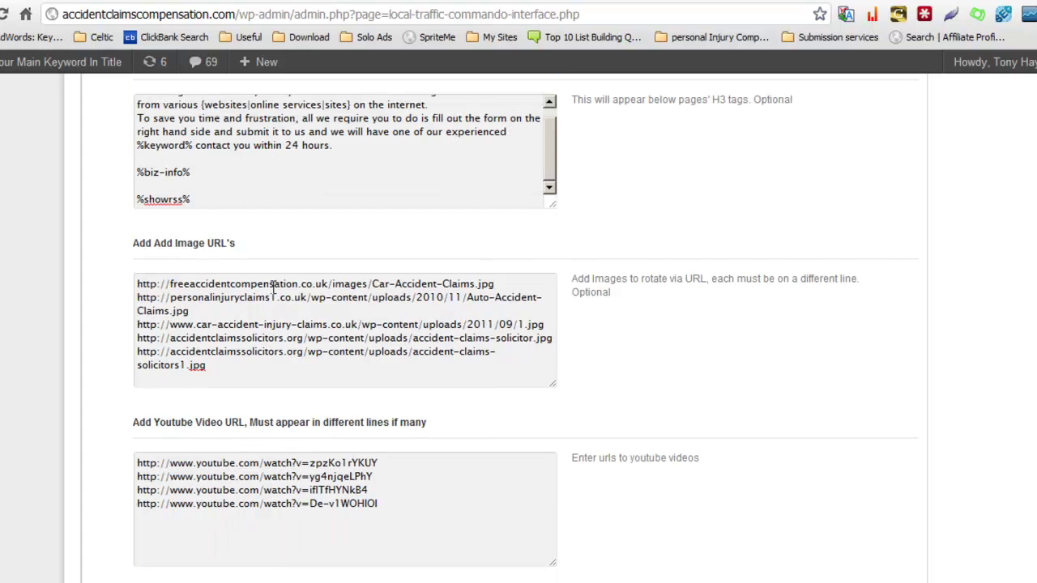
double_click(203, 174)
click(188, 157)
drag(193, 145, 151, 145)
drag(192, 172, 172, 172)
click(325, 200)
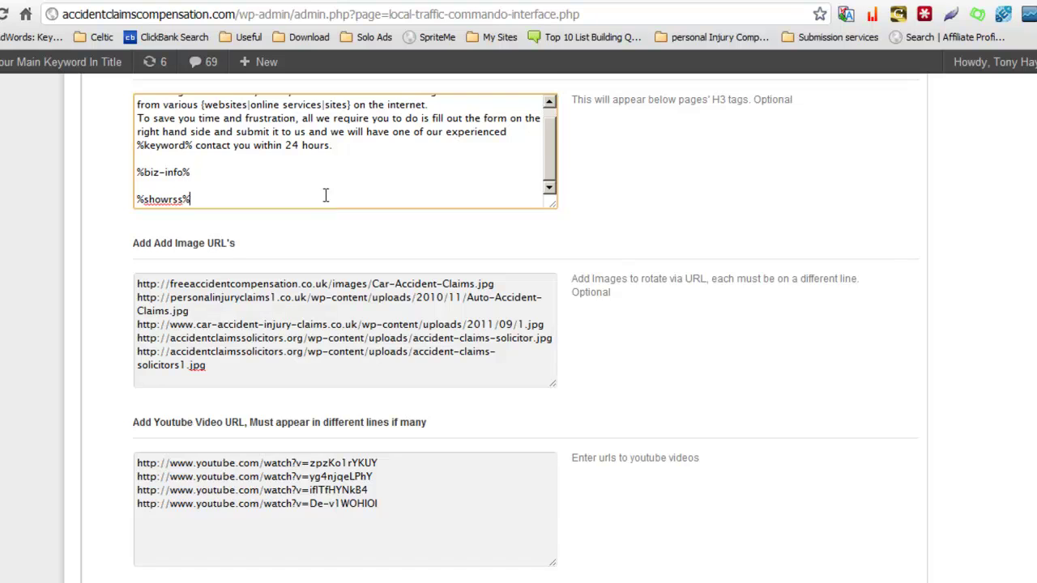
Step: Review all the accident claims image addresses in the image URL field
scroll(331, 189, down, 1)
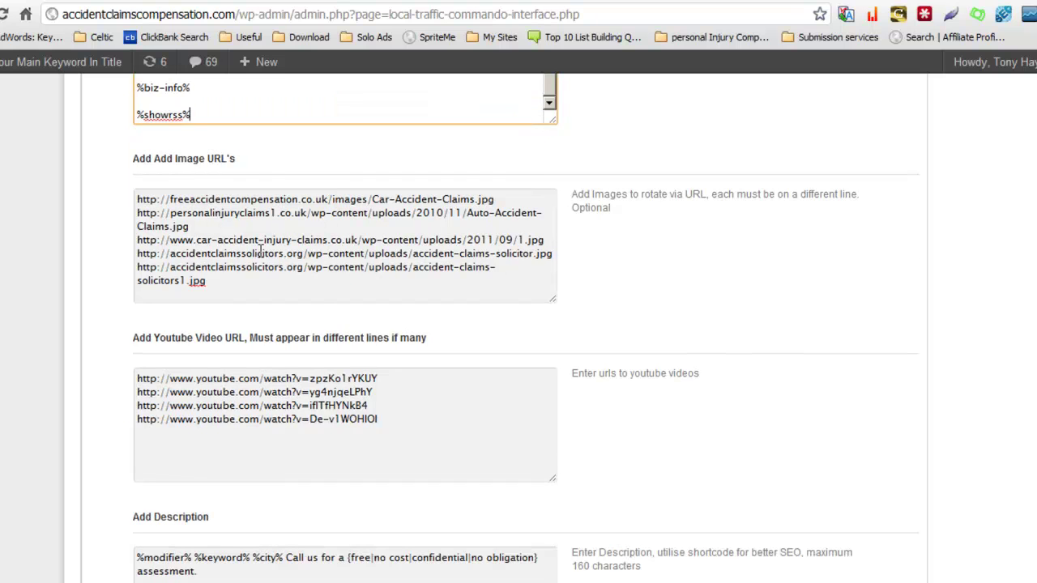
drag(136, 198, 242, 286)
click(358, 290)
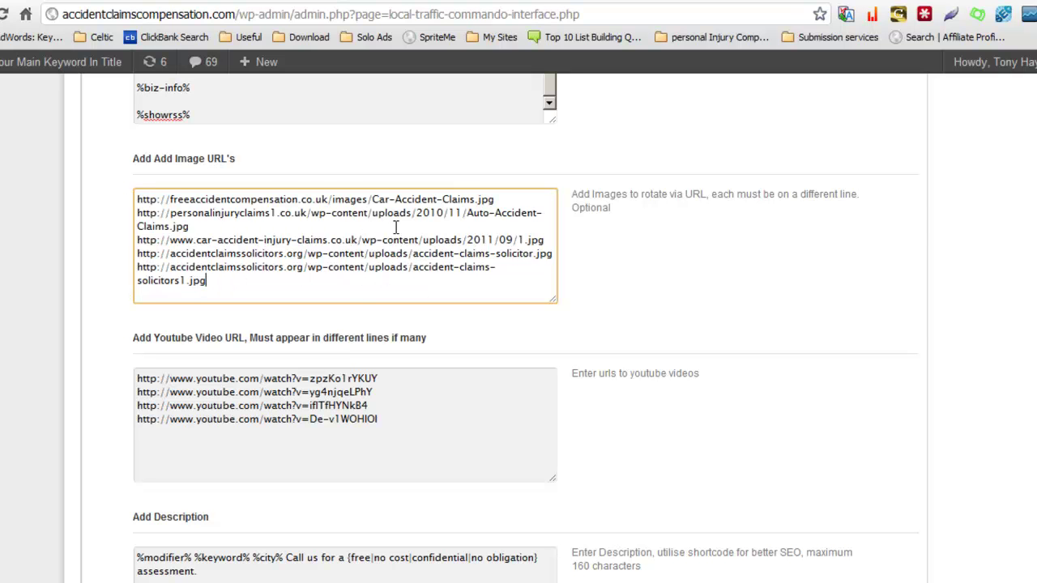
Step: Examine the YouTube video URLs, one per line, and compare them with the image URLs
drag(380, 419, 111, 369)
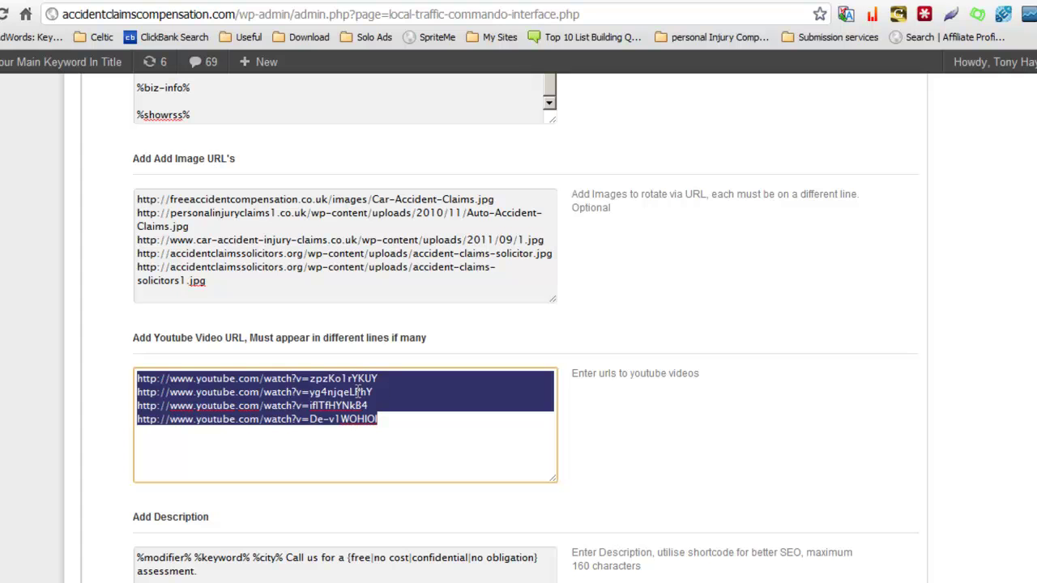
click(410, 418)
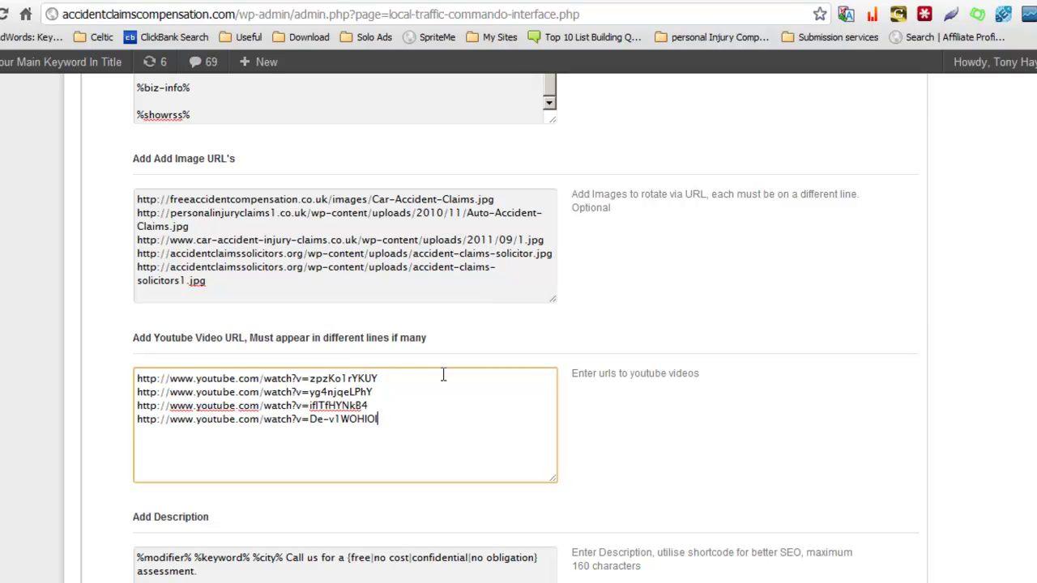
drag(436, 422, 98, 381)
click(486, 410)
drag(400, 421, 95, 371)
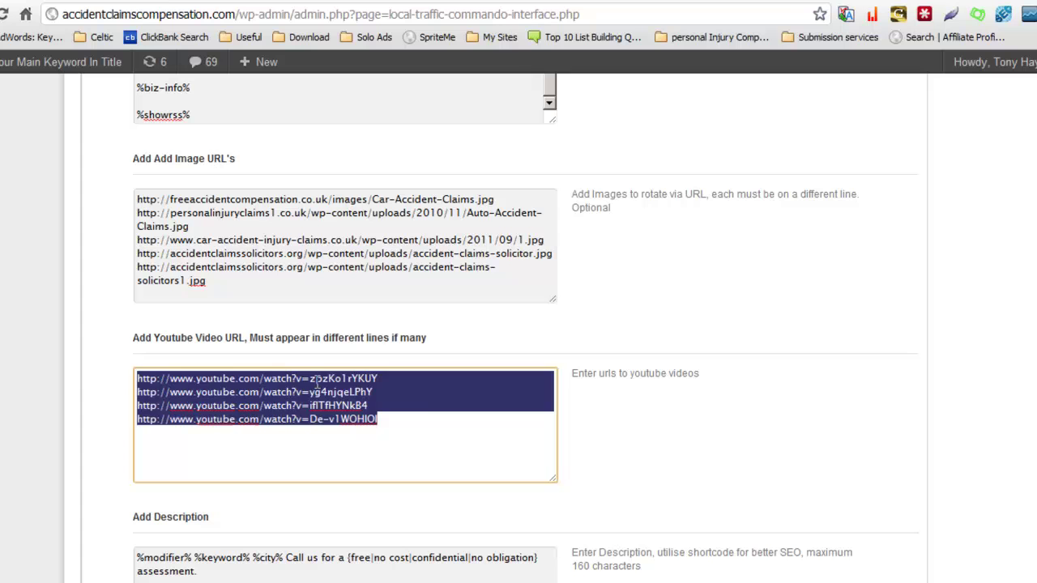
click(429, 408)
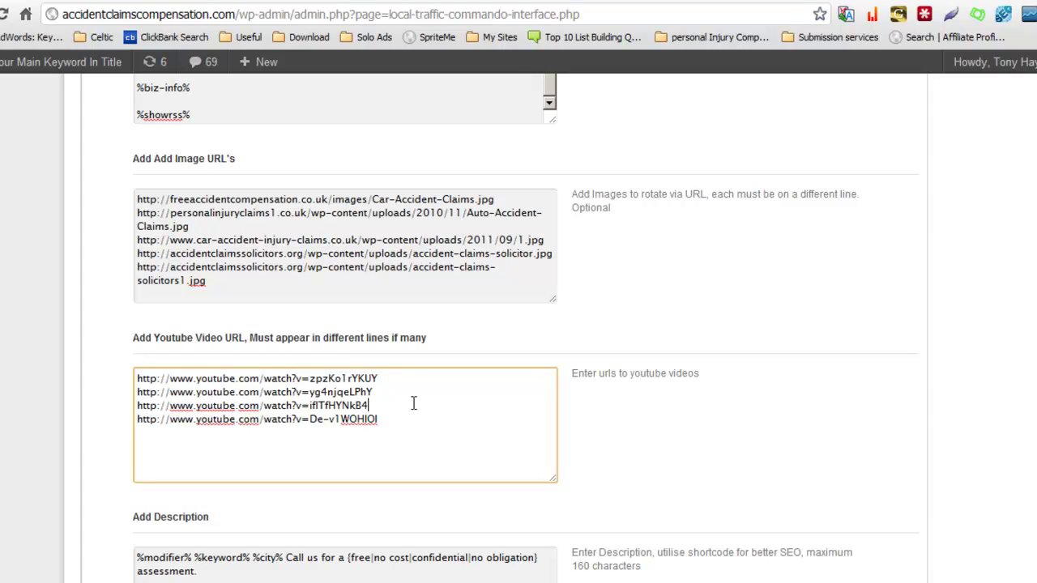
drag(295, 277, 112, 202)
click(292, 238)
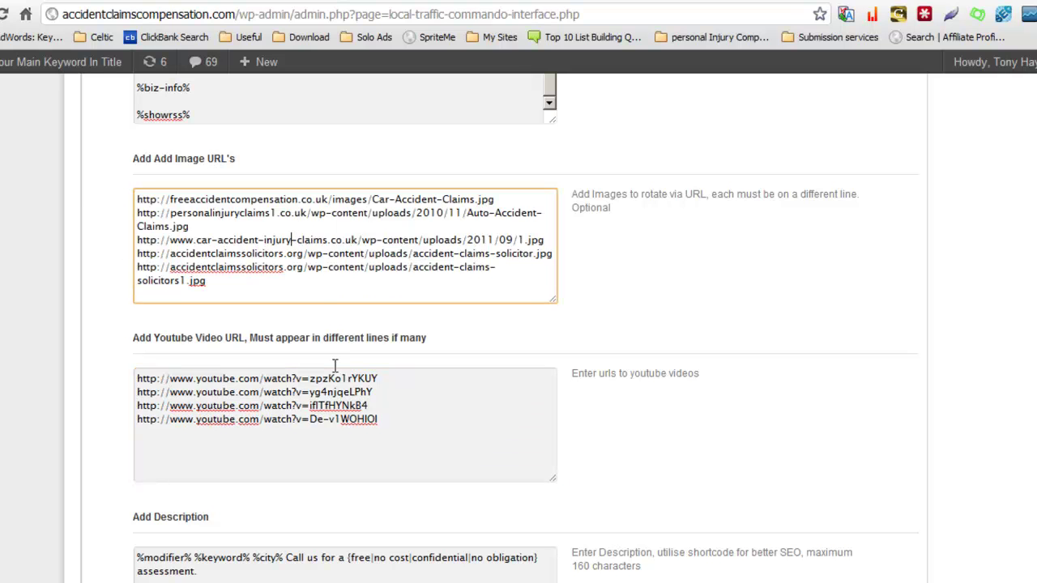
Step: Review the complete list of YouTube video links and the rotating image links above it
click(390, 421)
drag(390, 421, 99, 370)
click(410, 424)
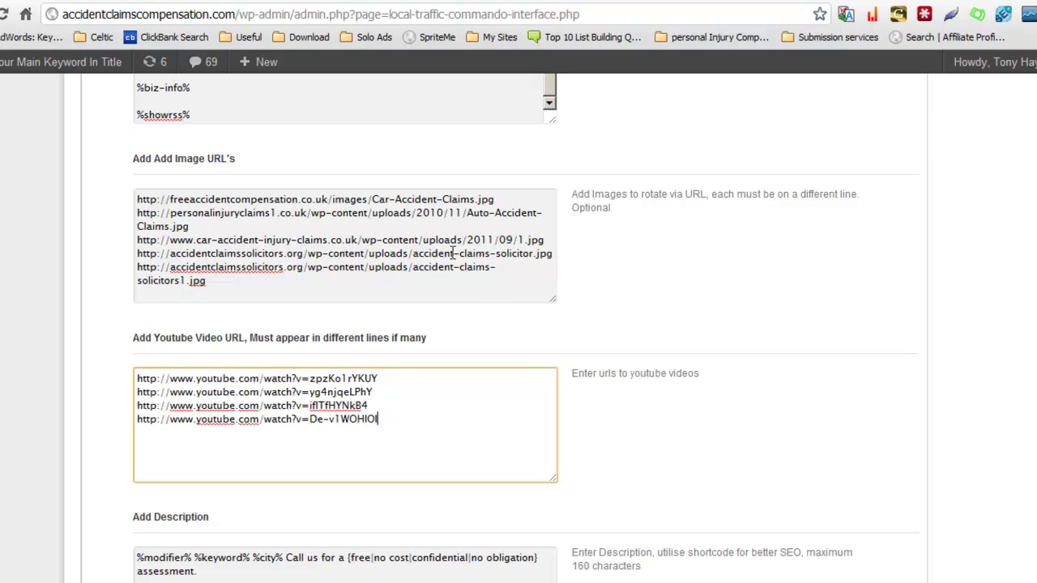
drag(284, 277, 173, 217)
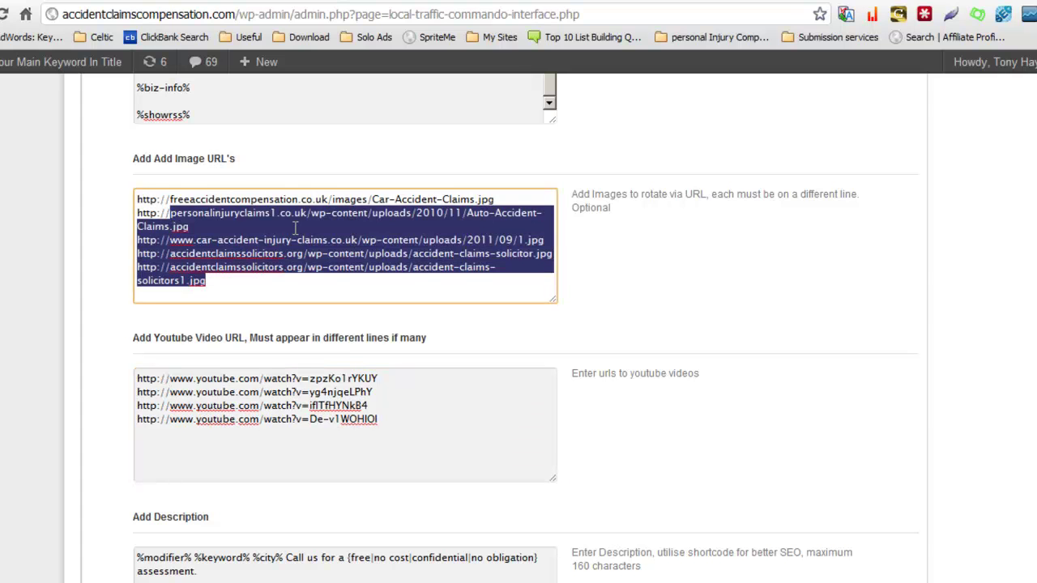
click(296, 229)
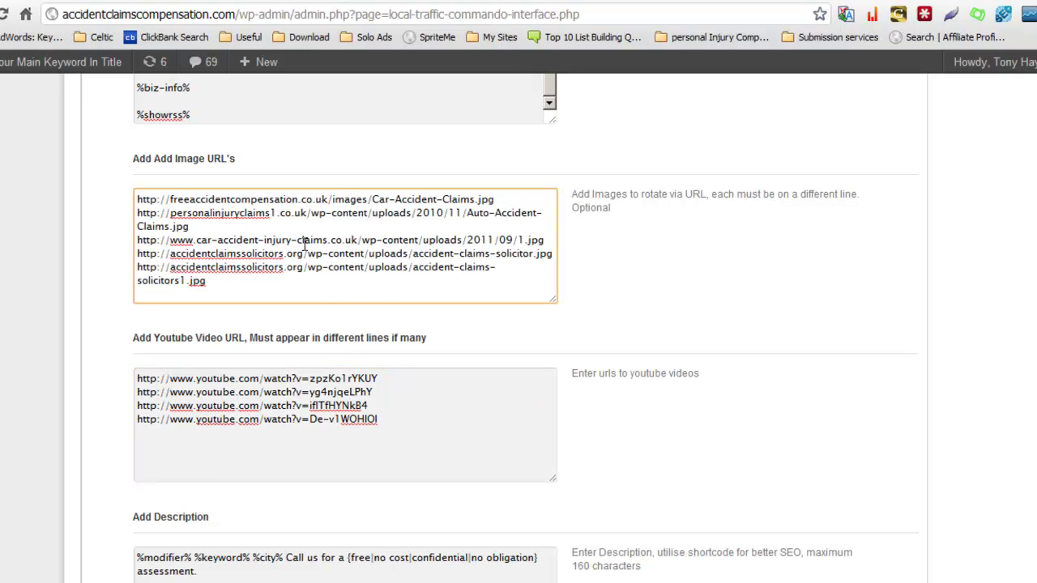
click(420, 433)
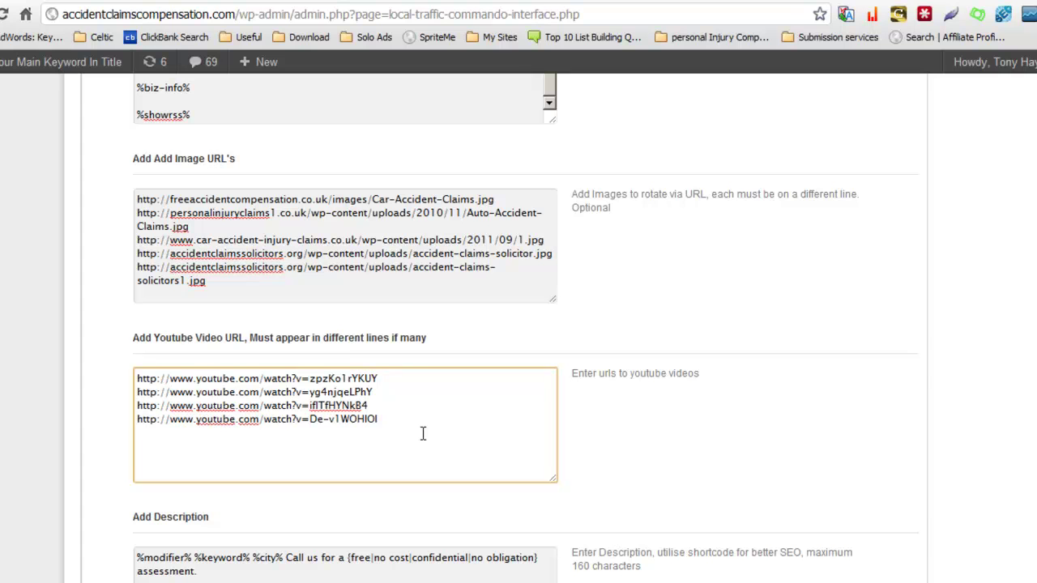
Step: Recheck the car accident and solicitor image addresses in the image URL field
scroll(545, 413, down, 3)
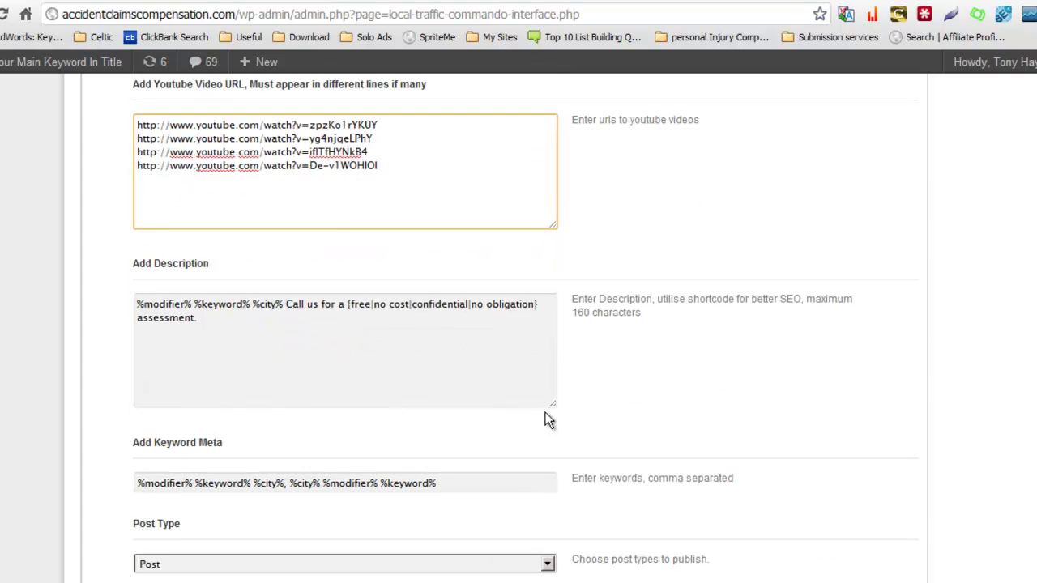
scroll(325, 328, down, 1)
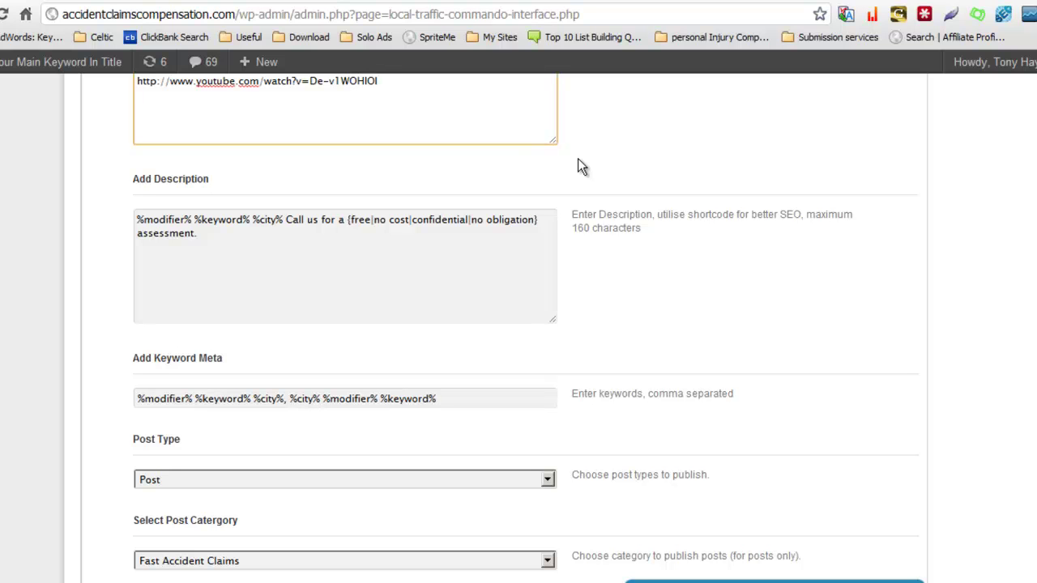
scroll(578, 166, up, 3)
drag(418, 154, 308, 145)
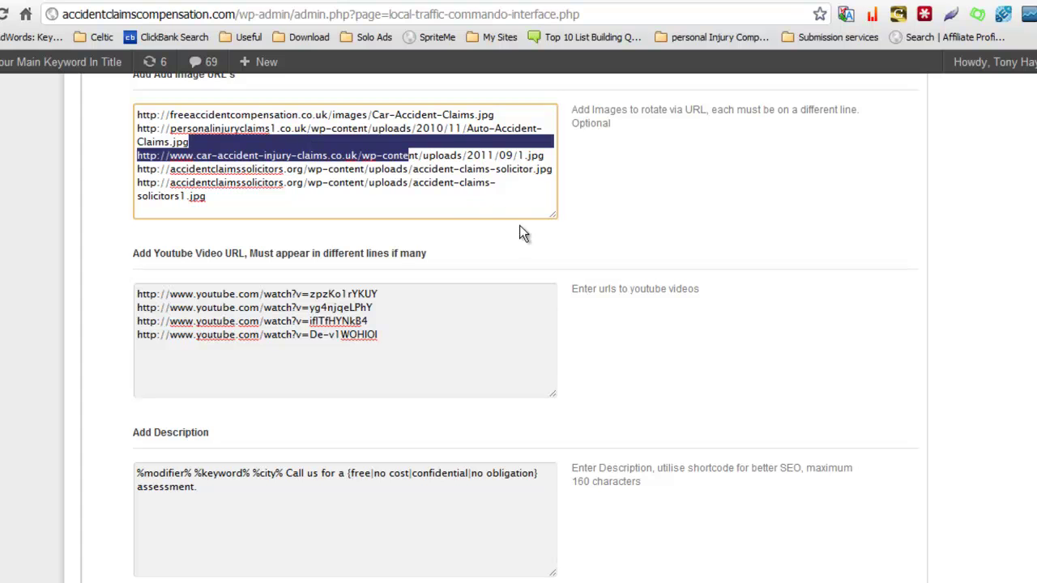
click(502, 199)
drag(507, 154, 408, 167)
click(433, 168)
Step: Inspect the %modifier%, %keyword% and %city% shortcodes and the spun call-to-action text in the description field
scroll(565, 313, down, 2)
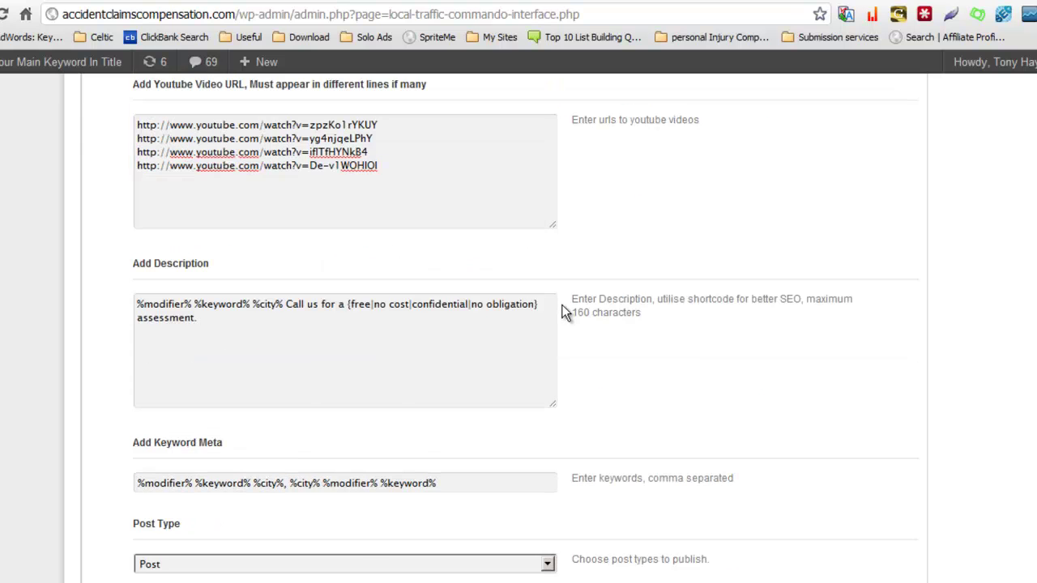
scroll(565, 313, down, 2)
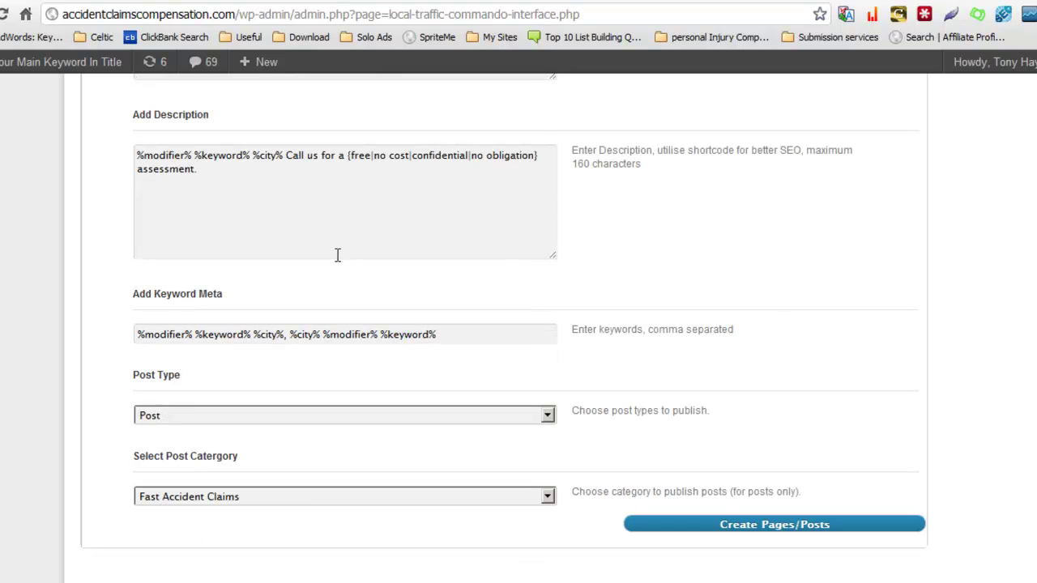
drag(232, 177, 158, 168)
click(172, 155)
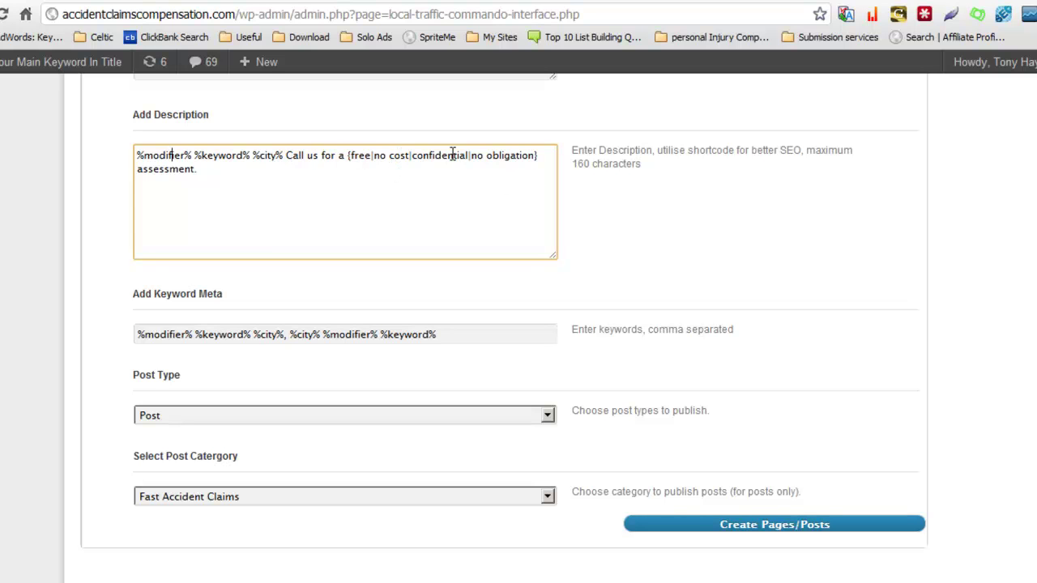
drag(198, 169, 130, 171)
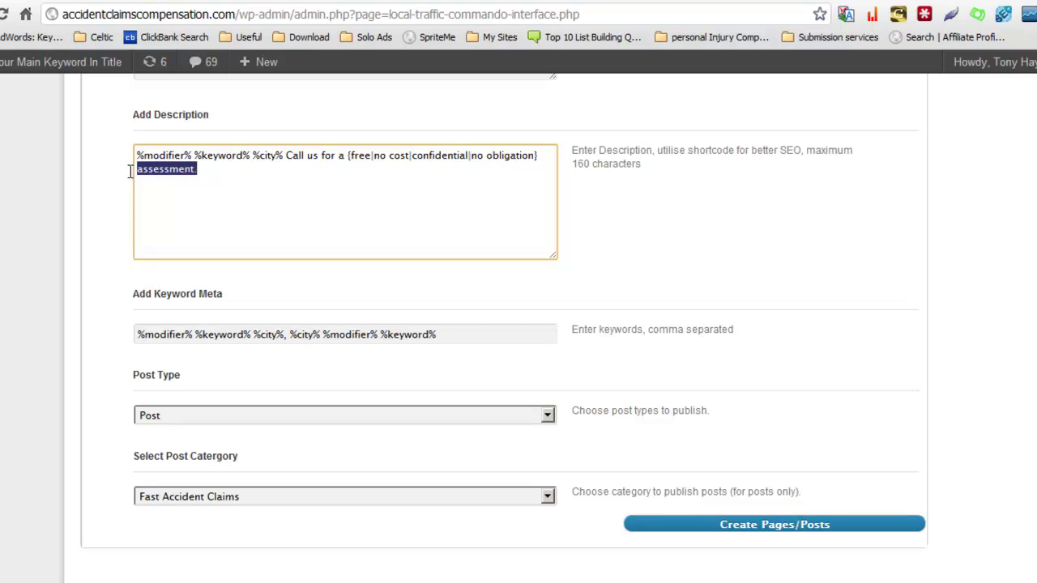
click(232, 172)
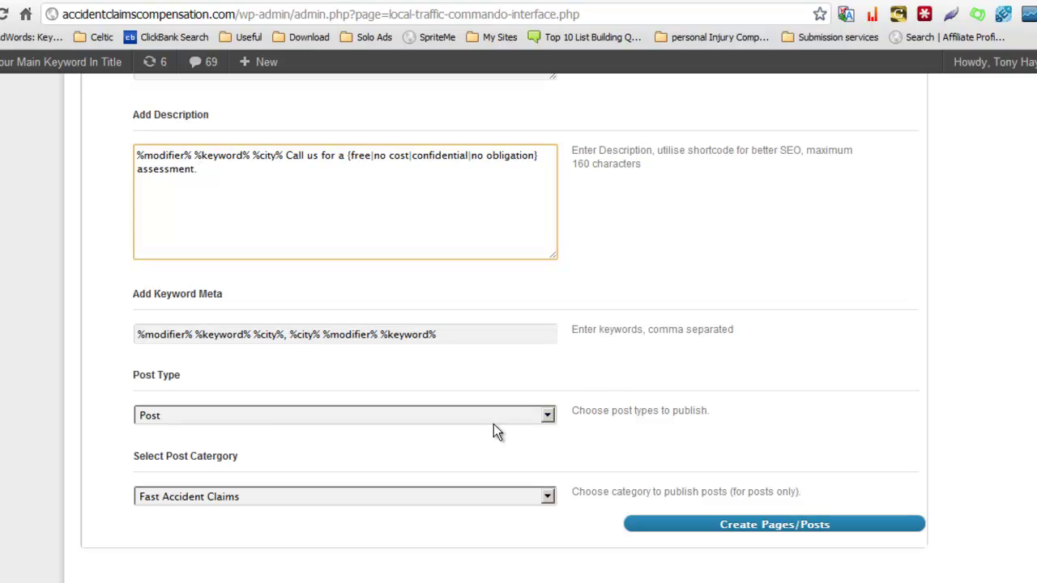
Step: View the post type choices and the available post categories, keeping Post and Fast Accident Claims selected
click(549, 415)
click(549, 418)
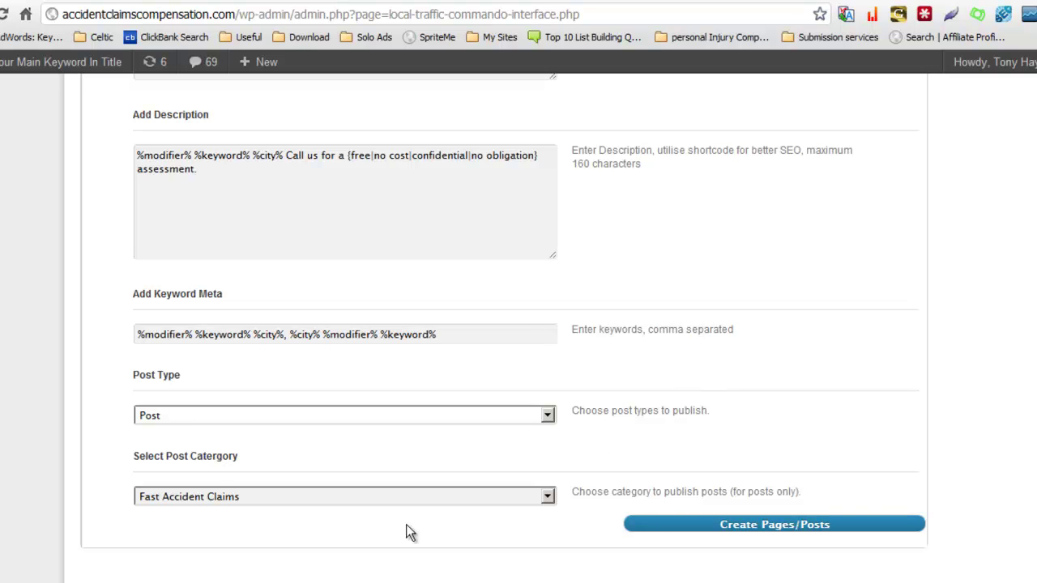
click(548, 499)
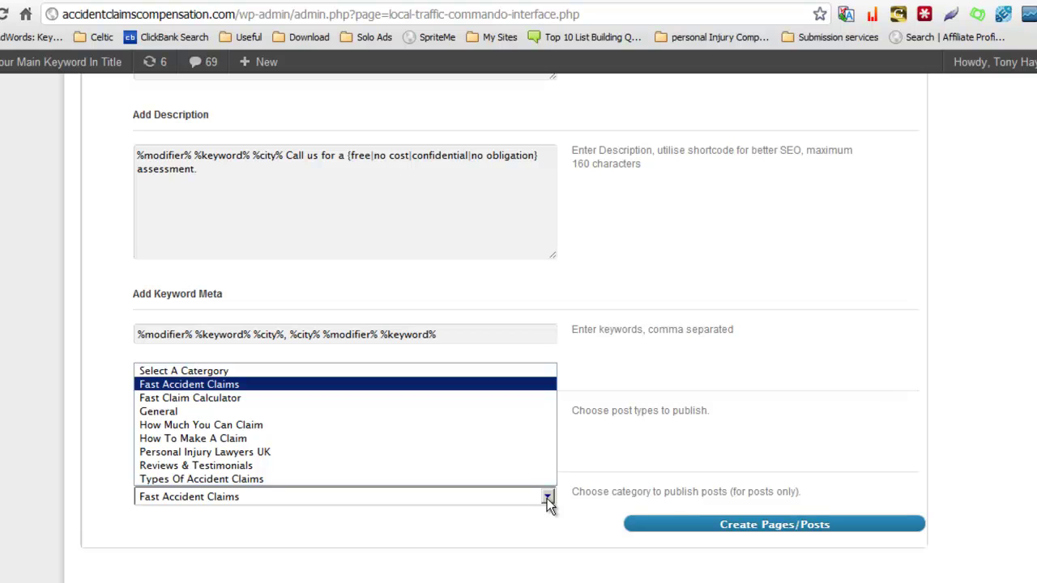
click(547, 499)
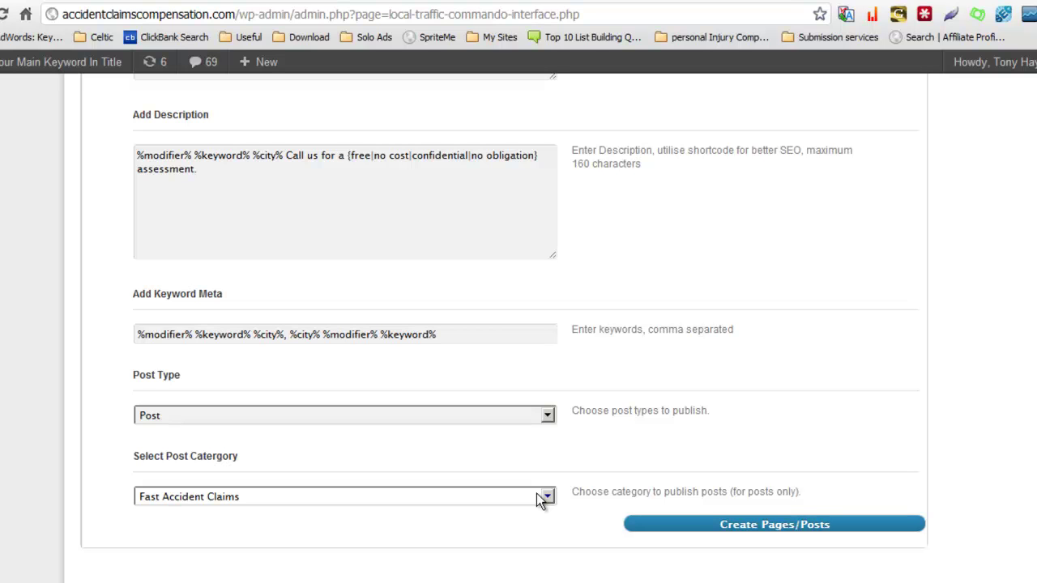
click(549, 497)
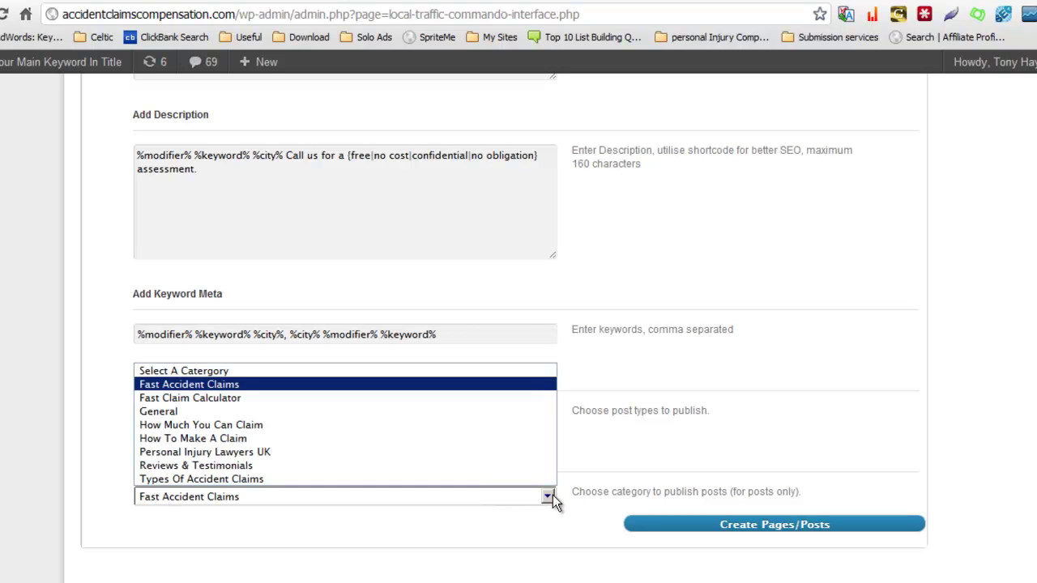
click(819, 403)
click(431, 496)
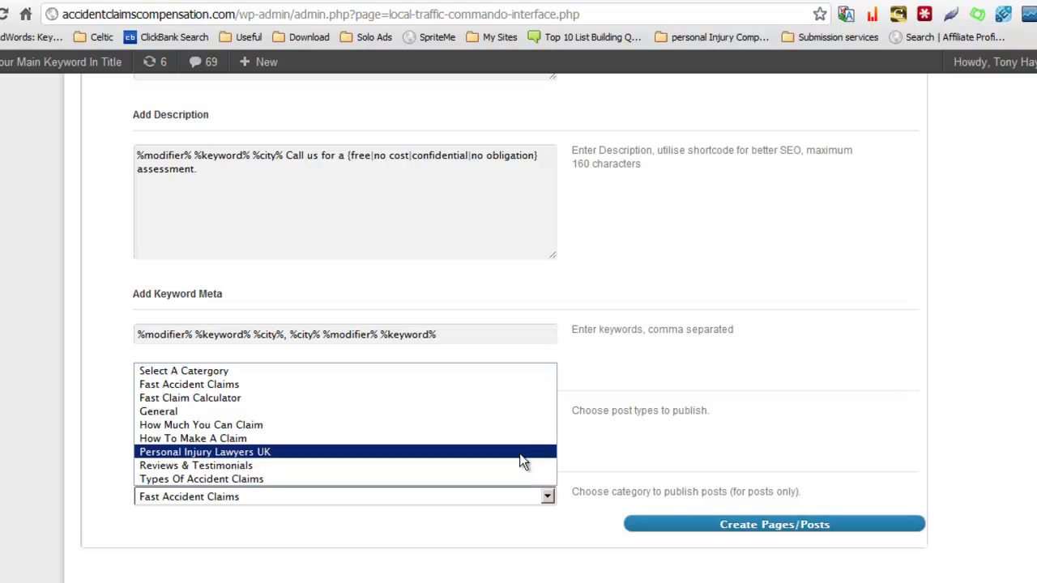
click(760, 461)
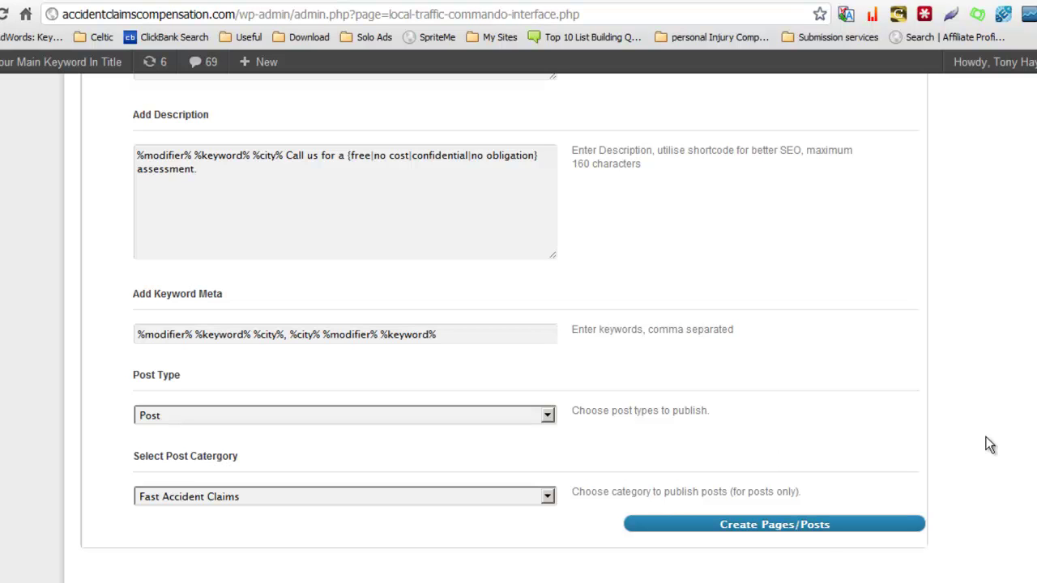
Step: Look over the completed form and create the posts from it
scroll(519, 324, up, 15)
scroll(519, 324, down, 13)
scroll(518, 324, down, 4)
click(785, 527)
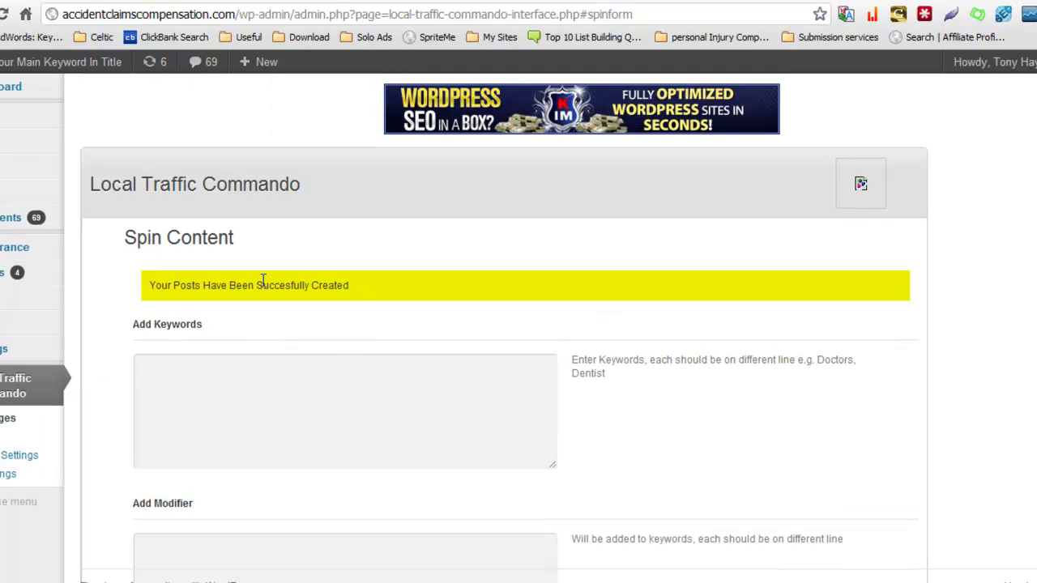
Step: Open the list of all posts and review the generated titles, categories, SEO titles, keywords and descriptions
mouse_move(10, 122)
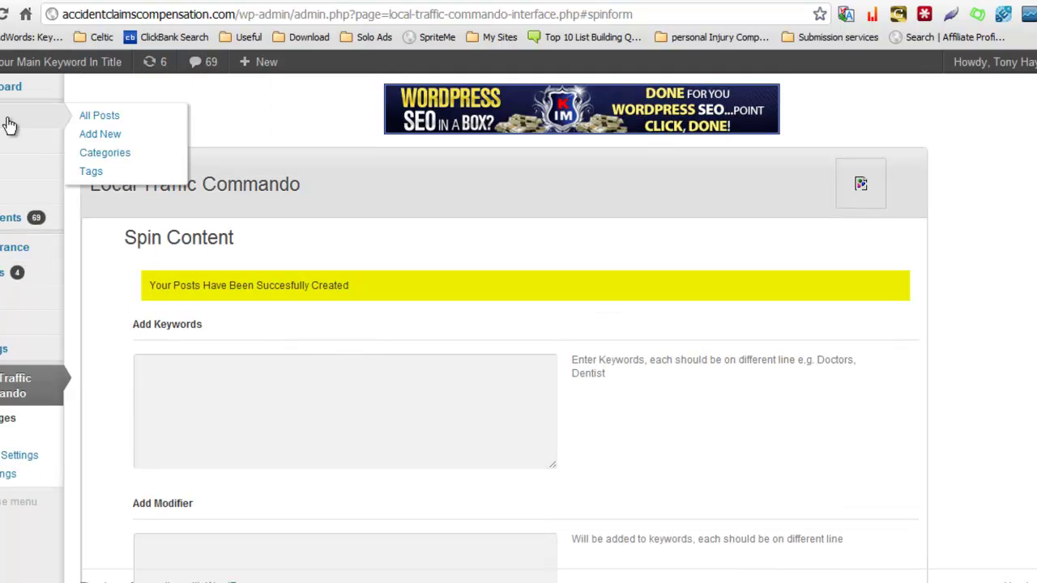
click(98, 116)
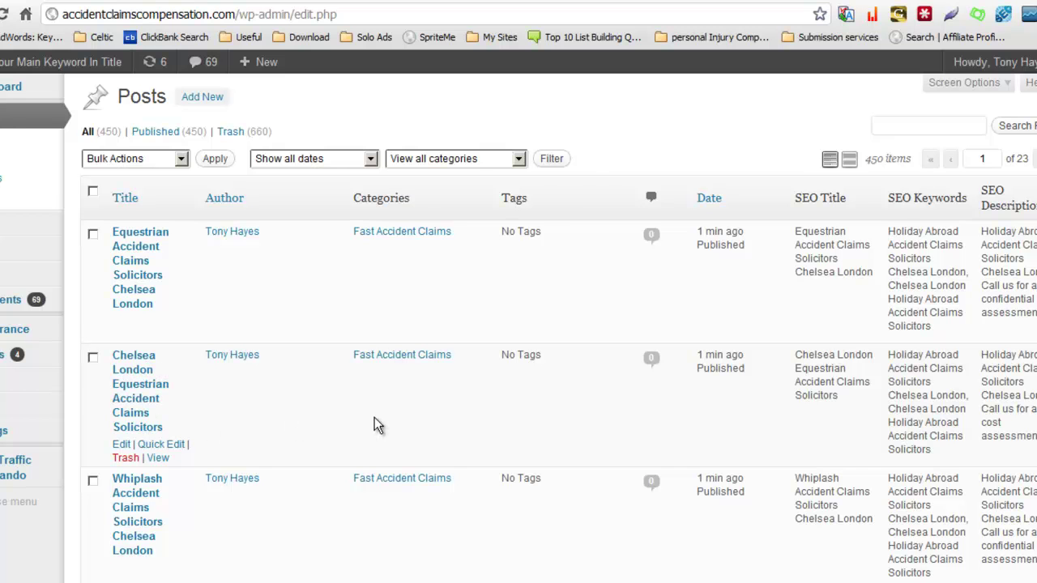
scroll(375, 424, down, 1)
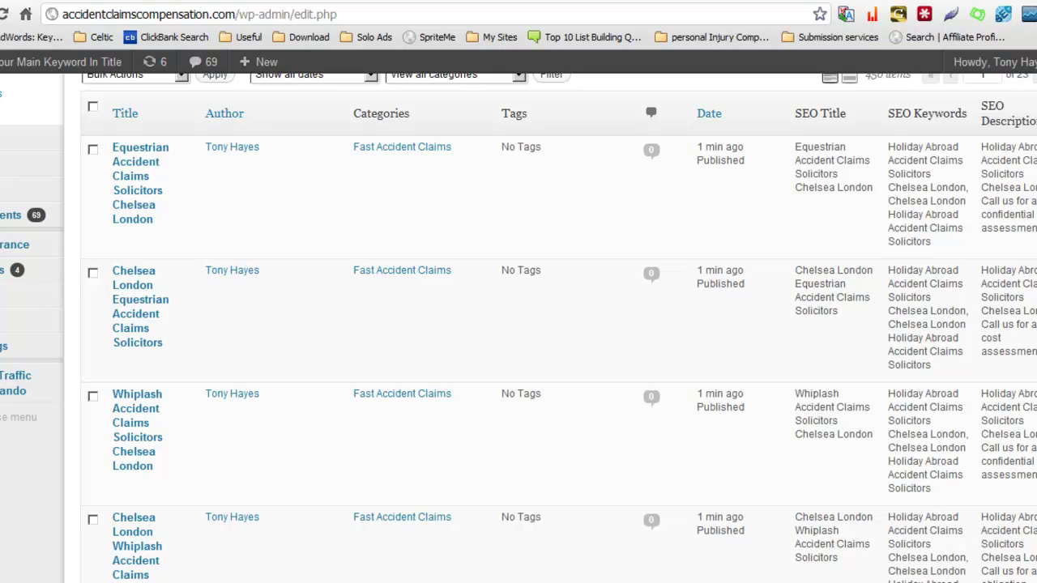
scroll(470, 440, down, 4)
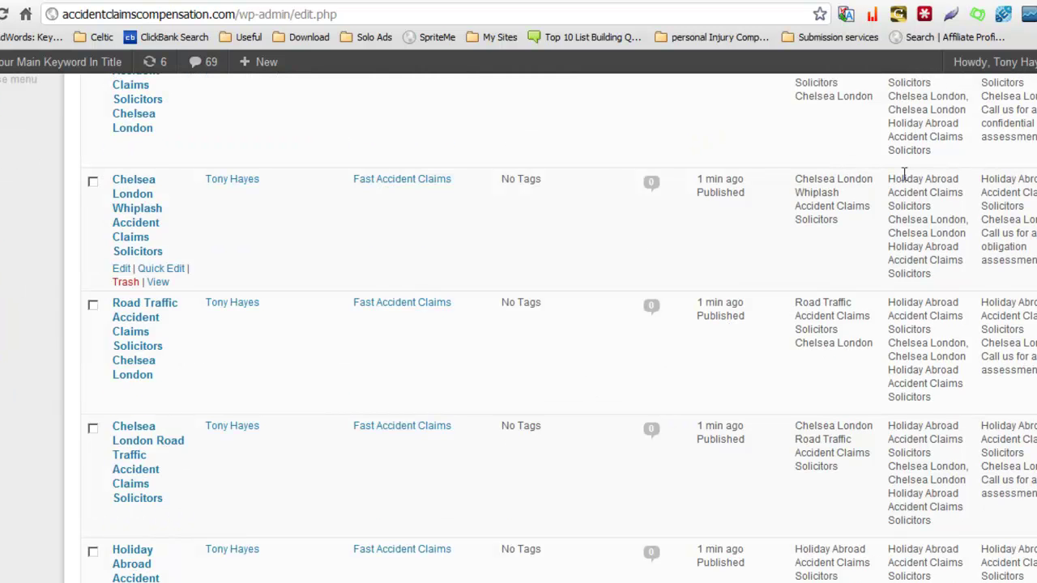
scroll(518, 324, down, 10)
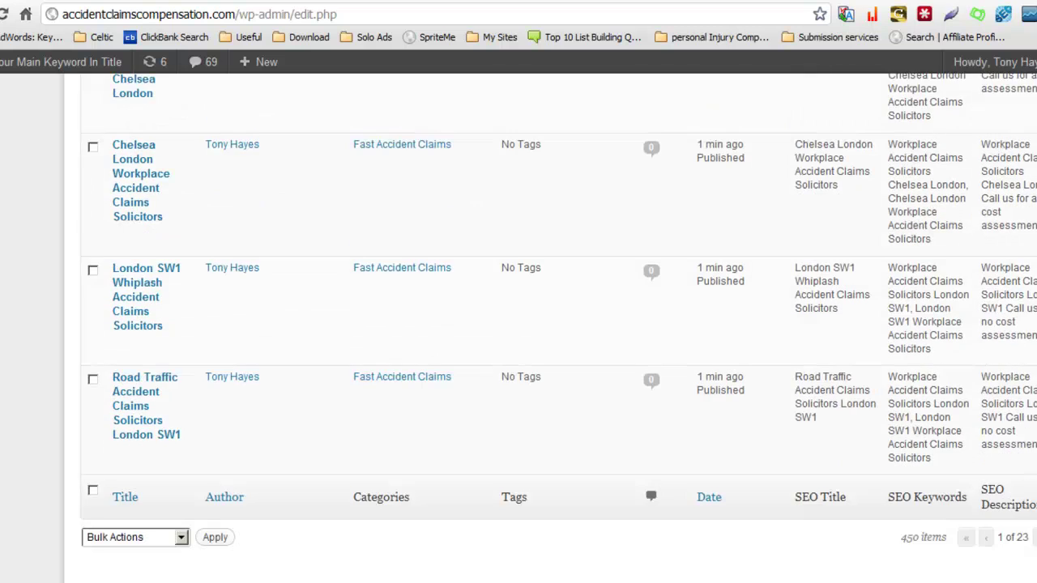
scroll(963, 175, up, 12)
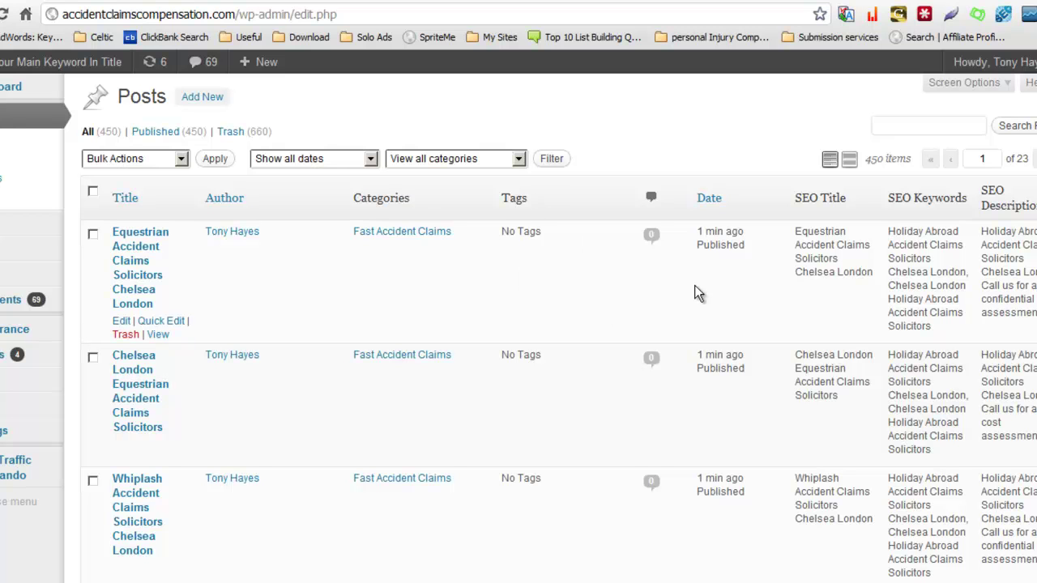
Step: View the Equestrian Accident Claims Solicitors Chelsea London post and examine its image, content and embedded video
scroll(275, 364, down, 1)
click(158, 248)
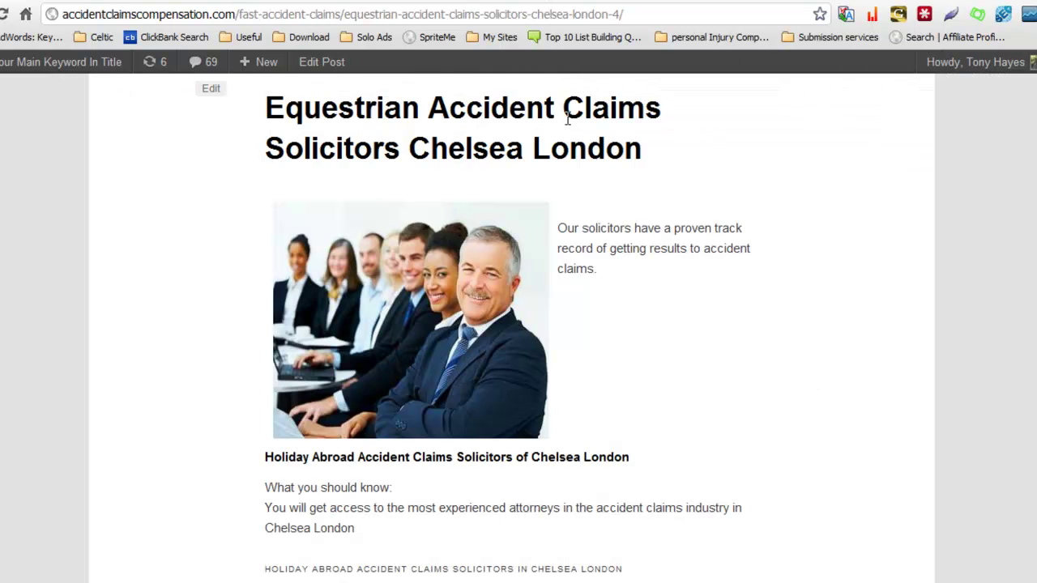
scroll(623, 304, down, 2)
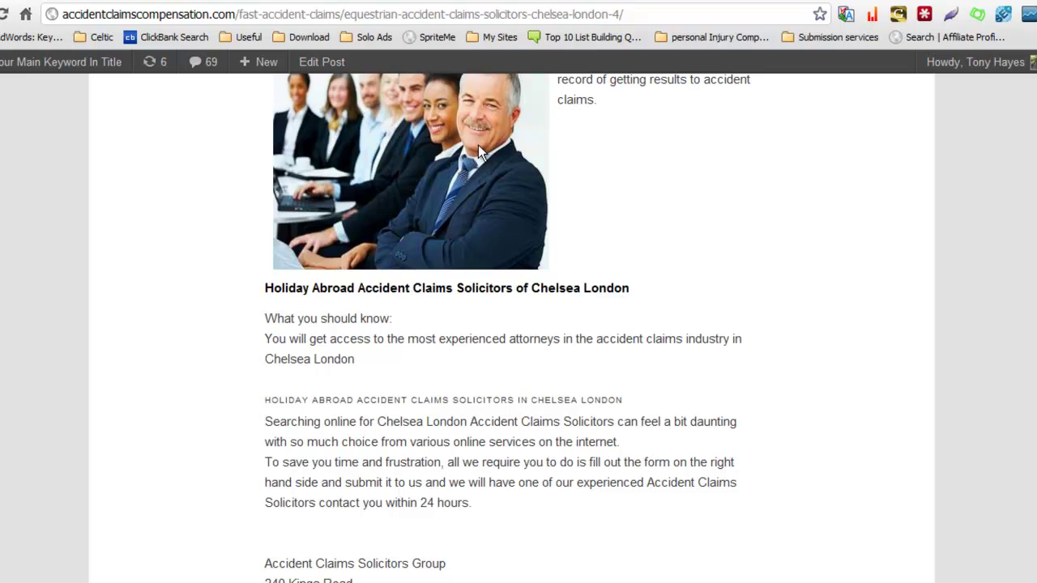
scroll(663, 202, down, 6)
scroll(556, 347, down, 3)
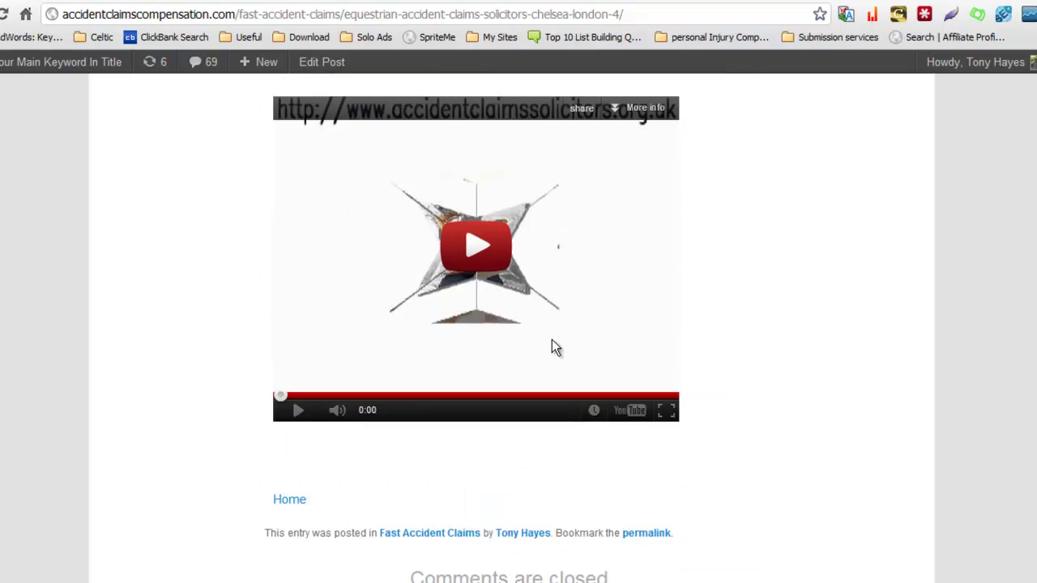
Step: Look through the Whiplash Accident Claims Solicitors Chelsea London post and the Chelsea London Equestrian Accident Claims Solicitors post
key(alt+Left)
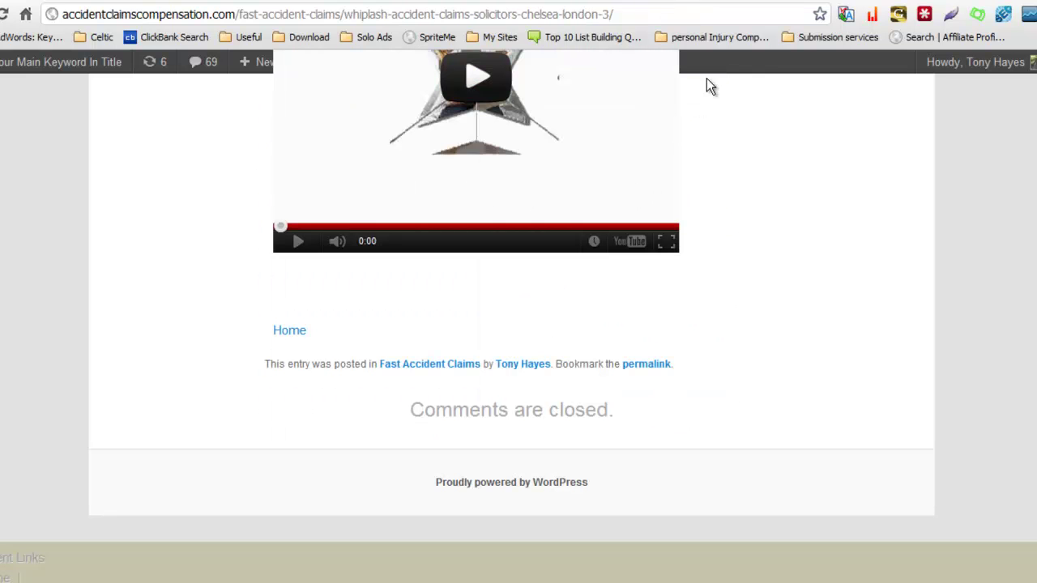
key(alt+Right)
scroll(844, 397, down, 3)
scroll(756, 398, up, 12)
scroll(620, 296, up, 5)
scroll(612, 290, down, 5)
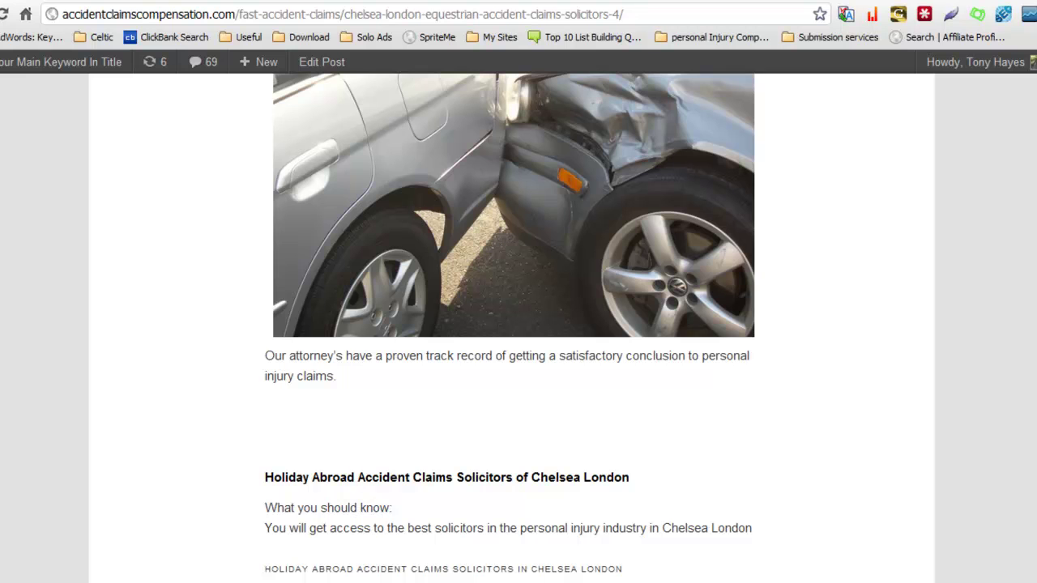
Step: Check the embedded videos in the Chelsea London Whiplash post and the Road Traffic Accident Claims Solicitors Chelsea London post
key(alt+Left)
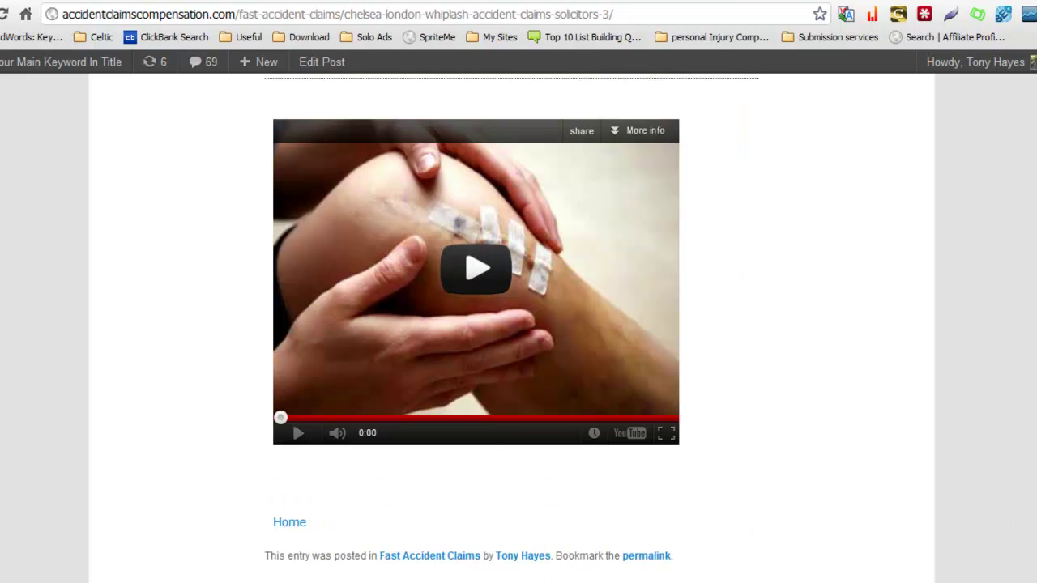
key(alt+Left)
scroll(702, 273, down, 10)
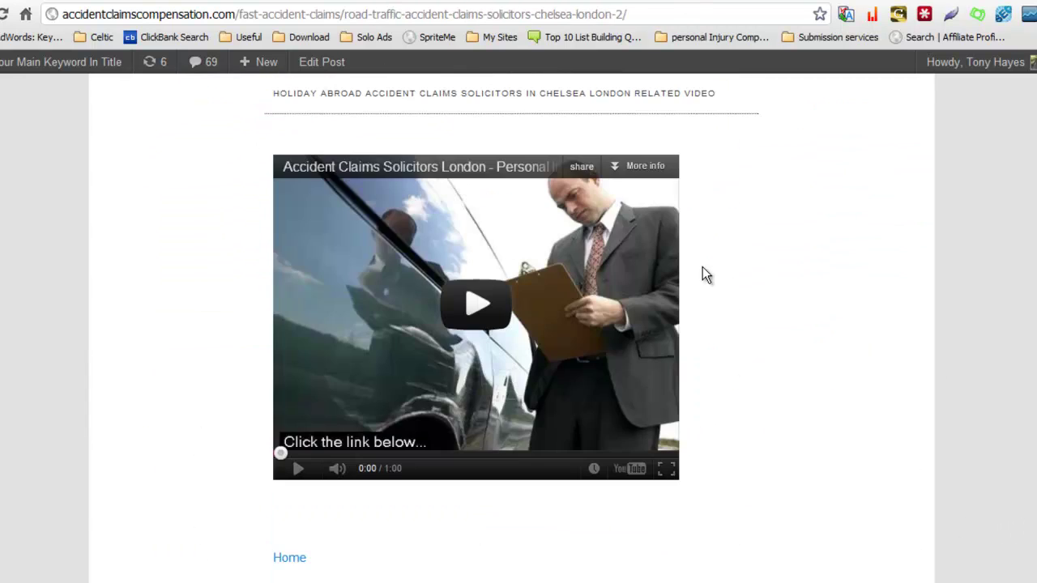
Step: Examine the video, business information, spun text and image of the Chelsea London Road Traffic Accident Claims Solicitors post
key(alt+Left)
scroll(748, 494, down, 10)
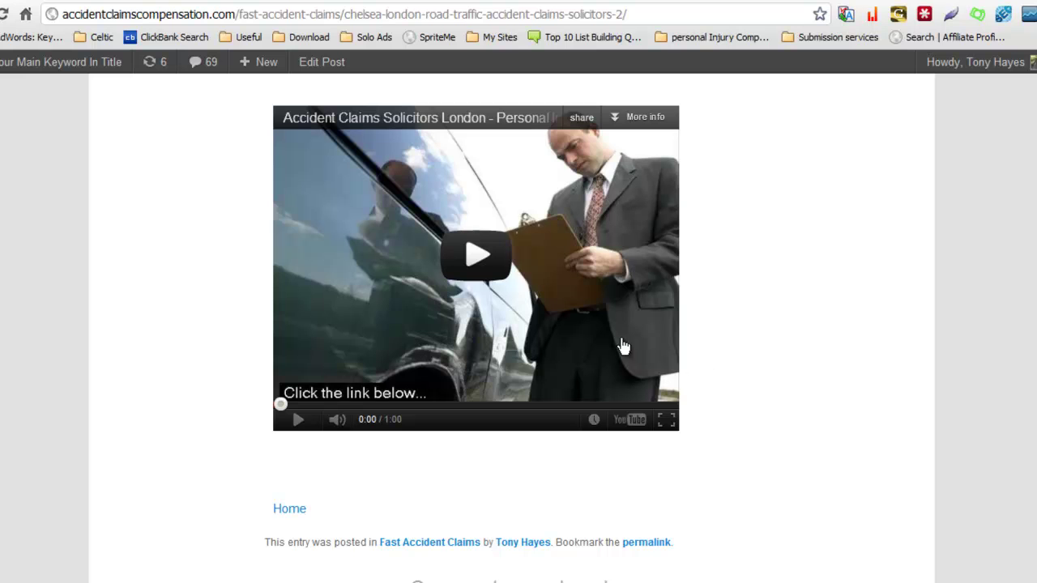
scroll(731, 271, up, 10)
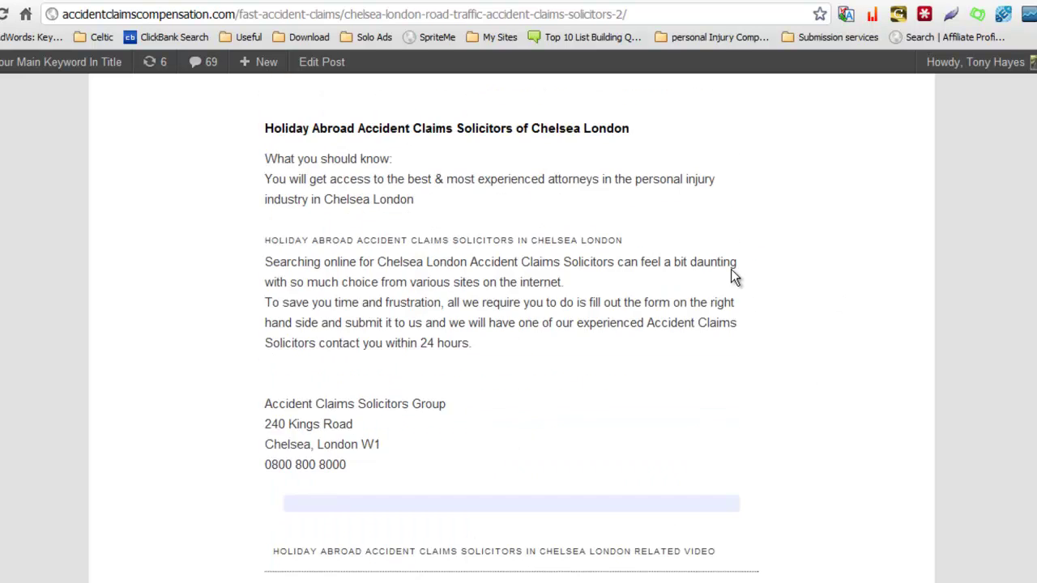
scroll(727, 283, up, 3)
scroll(722, 287, down, 8)
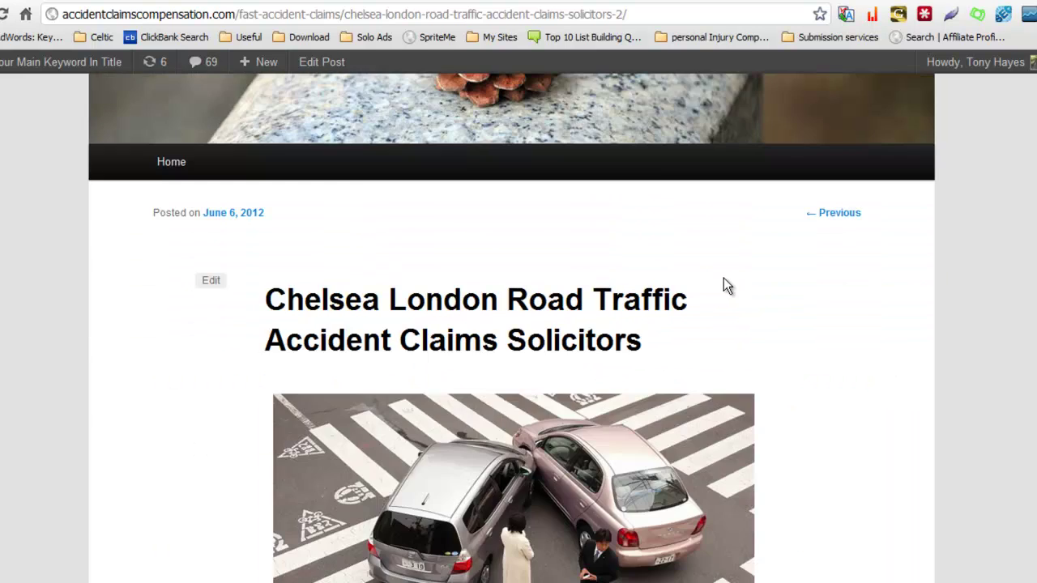
Step: Highlight the business name, address and phone details in the Chelsea London Road Traffic Accident Claims Solicitors post
scroll(722, 283, down, 5)
scroll(716, 289, up, 8)
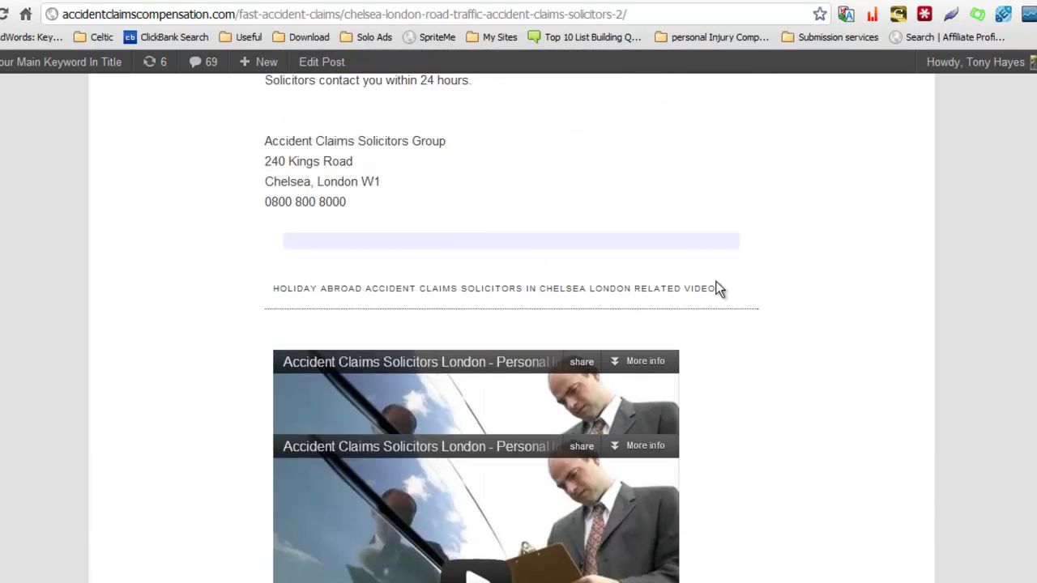
drag(347, 540, 262, 479)
click(505, 474)
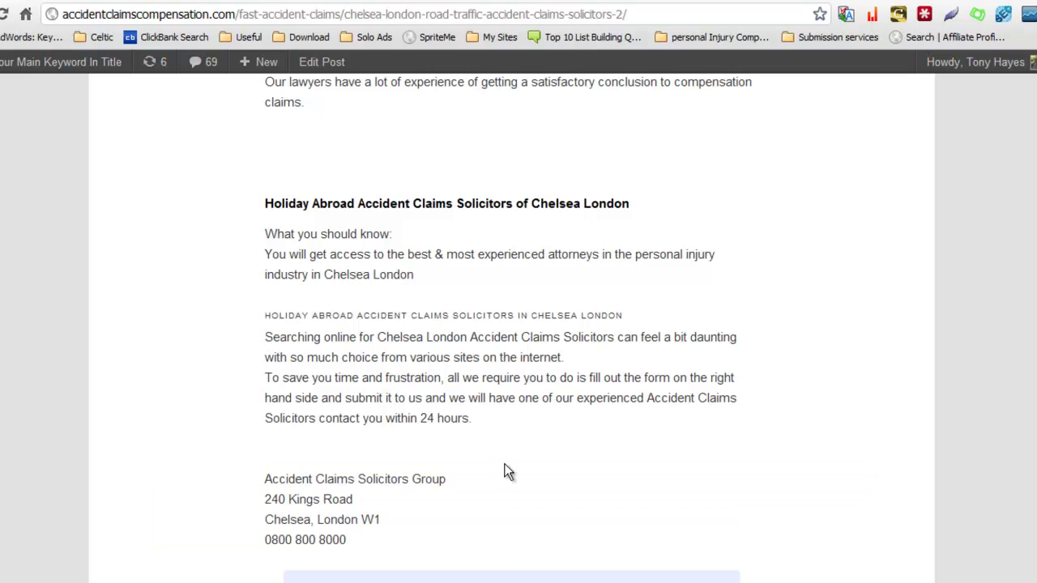
Step: Review the road traffic post's title, car collision image, spun body text and site header
scroll(505, 472, up, 9)
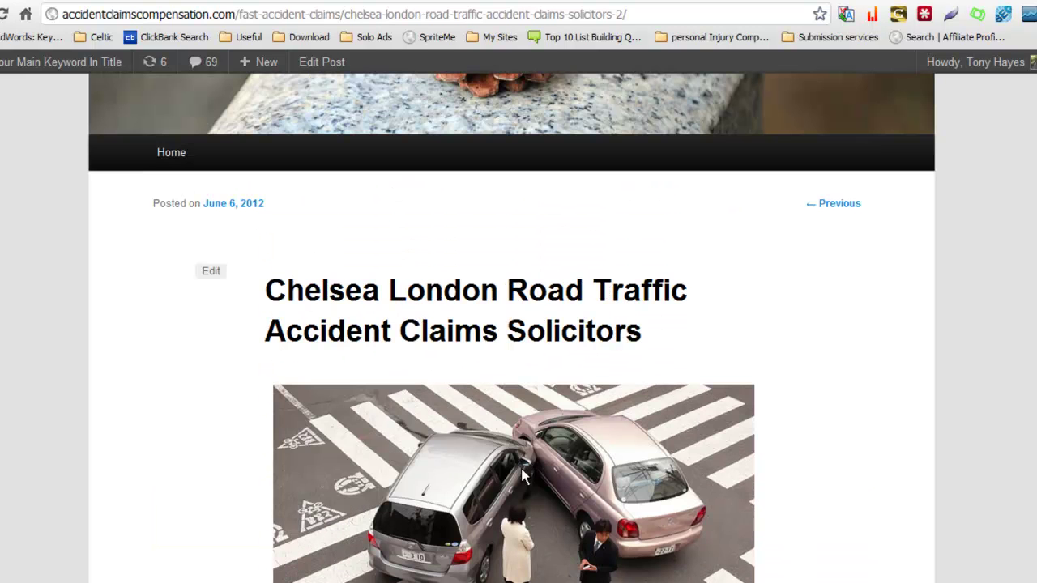
scroll(521, 468, up, 4)
scroll(536, 472, down, 5)
scroll(540, 454, down, 5)
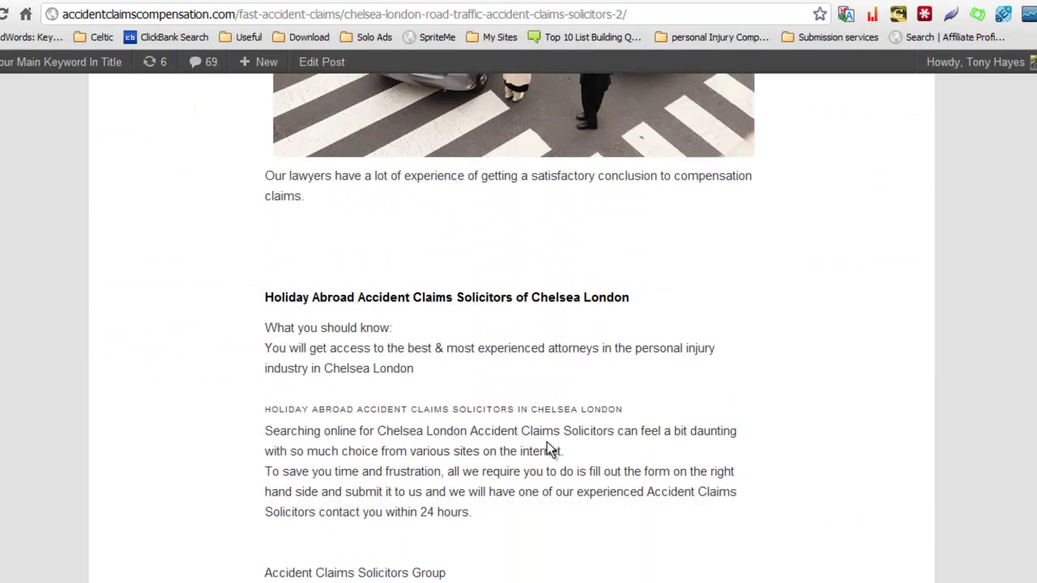
scroll(549, 450, up, 3)
scroll(549, 449, up, 1)
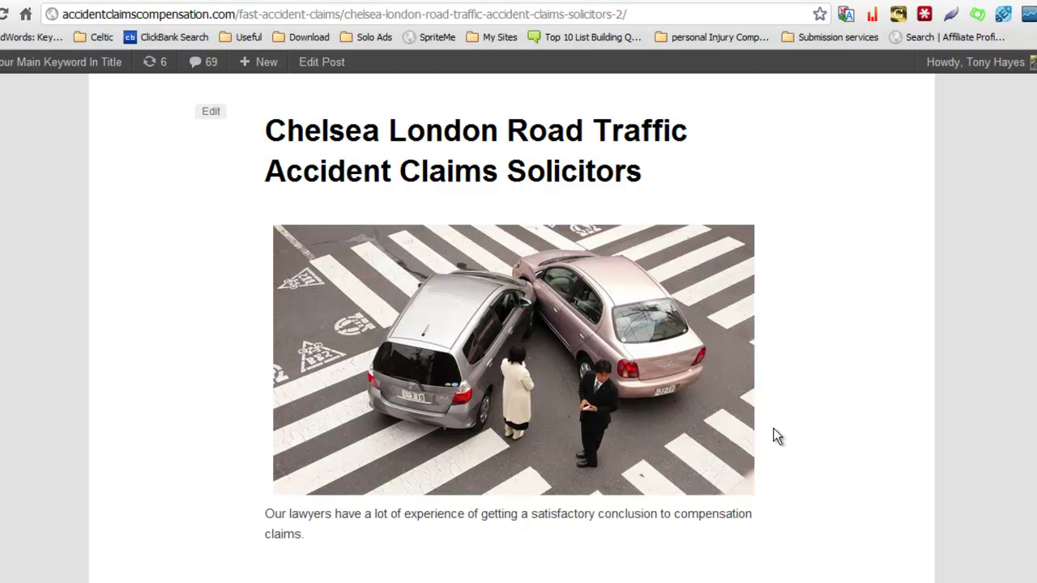
scroll(784, 423, down, 4)
scroll(784, 423, up, 4)
scroll(848, 397, down, 3)
scroll(848, 400, up, 4)
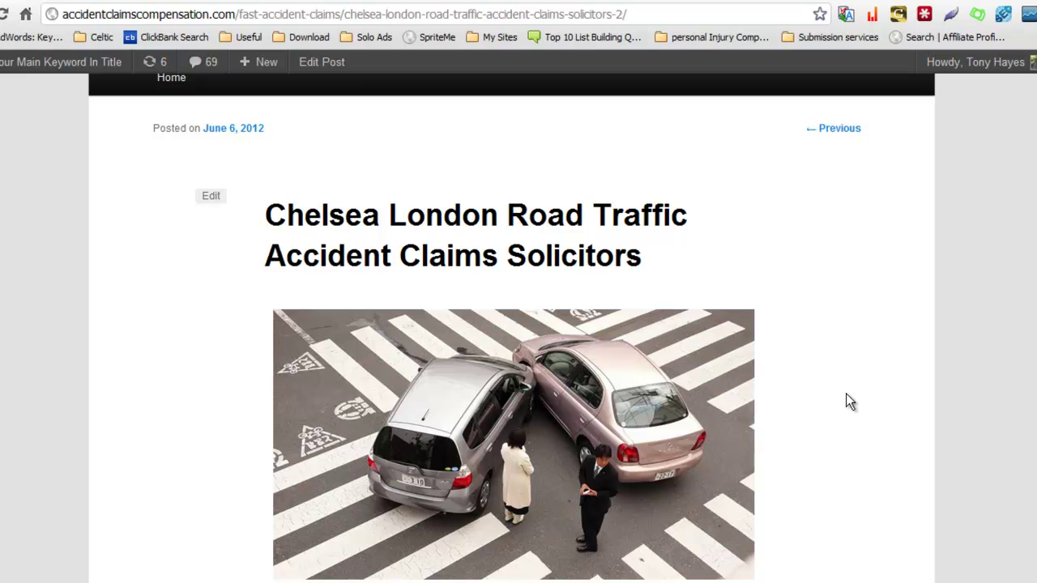
scroll(512, 328, up, 1)
scroll(512, 329, down, 8)
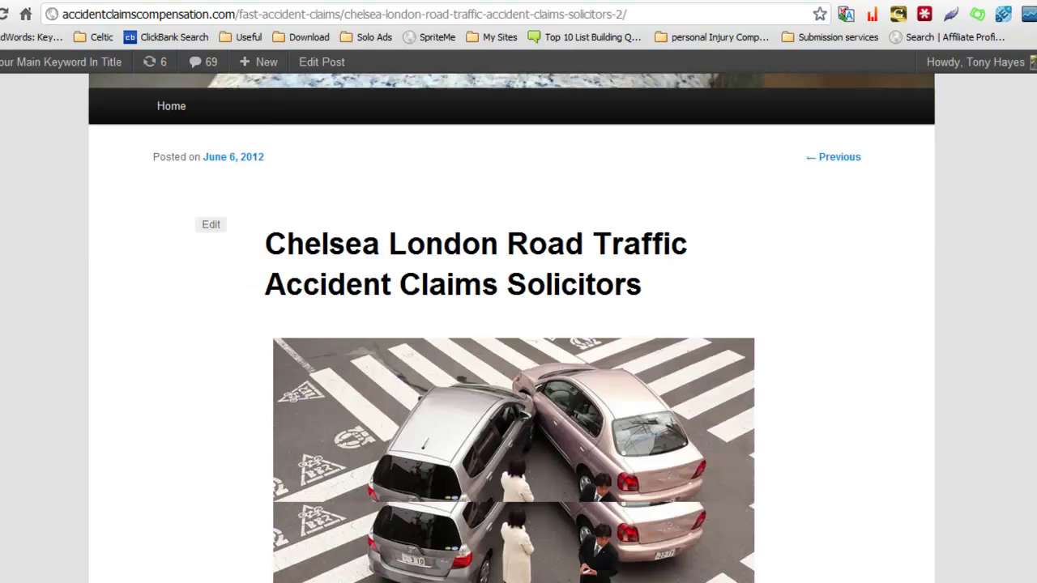
scroll(512, 328, down, 5)
scroll(512, 328, up, 15)
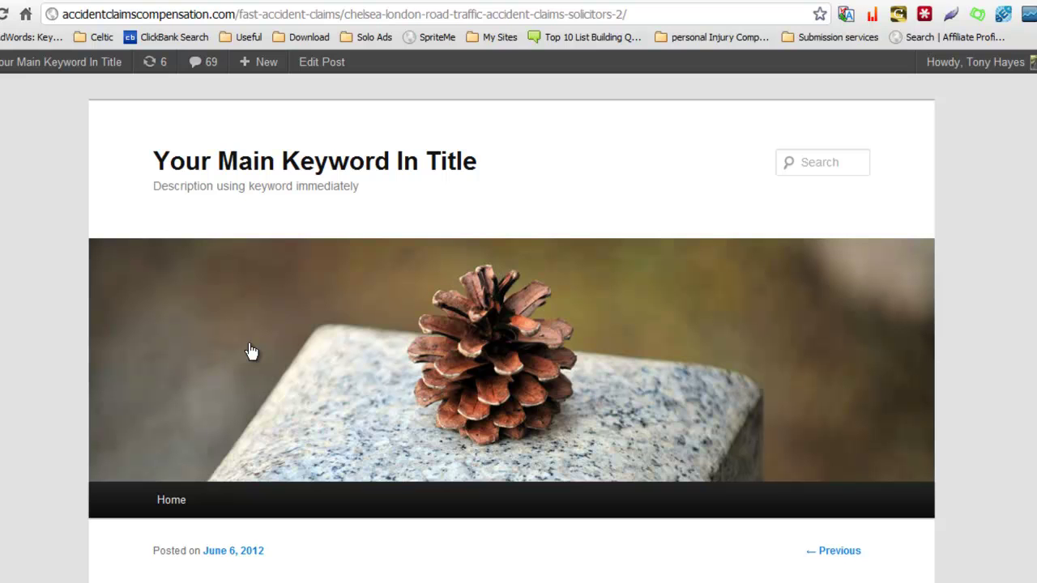
Step: Return to the Posts list and examine the generated posts' titles, categories, SEO titles, SEO keywords and SEO descriptions
key(alt+Left)
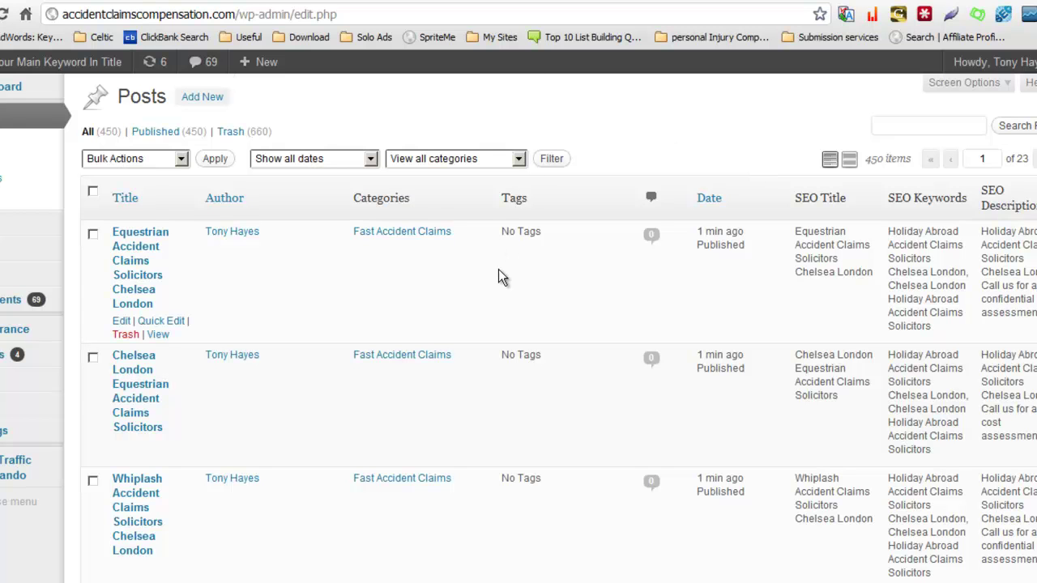
scroll(499, 275, down, 1)
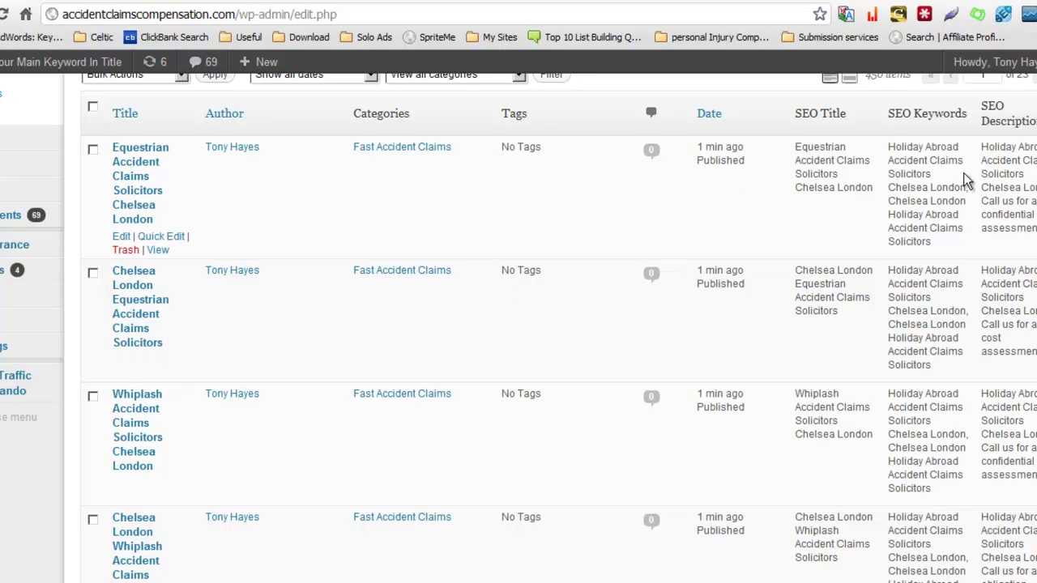
scroll(518, 324, down, 8)
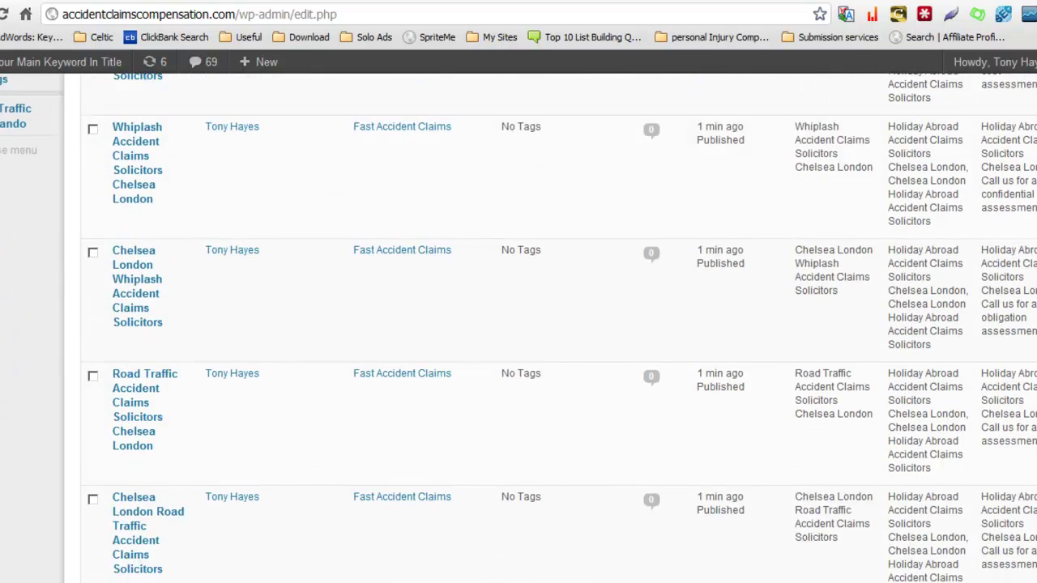
scroll(551, 287, up, 10)
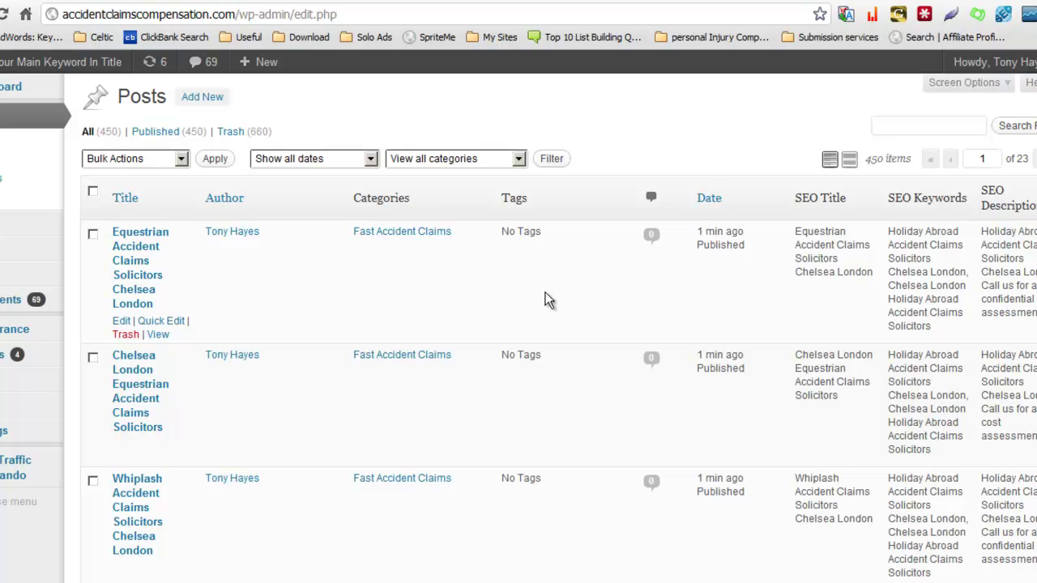
scroll(515, 426, down, 10)
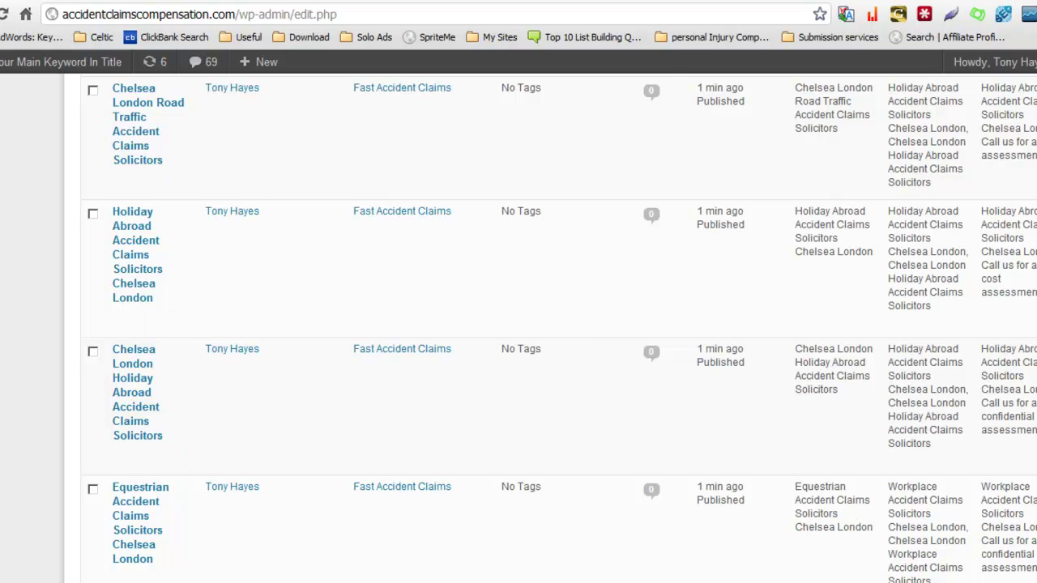
scroll(519, 324, down, 15)
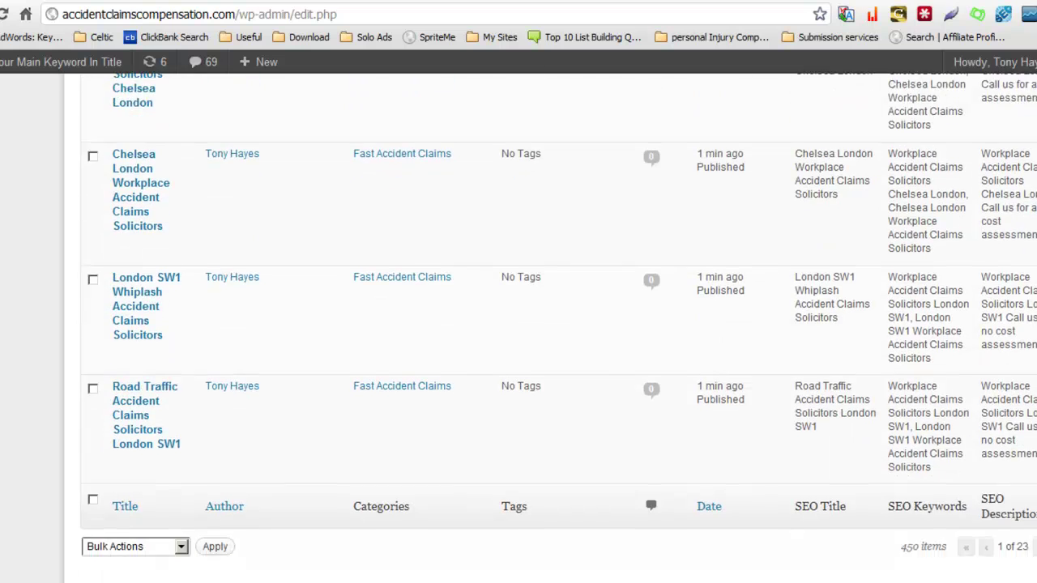
scroll(518, 324, up, 20)
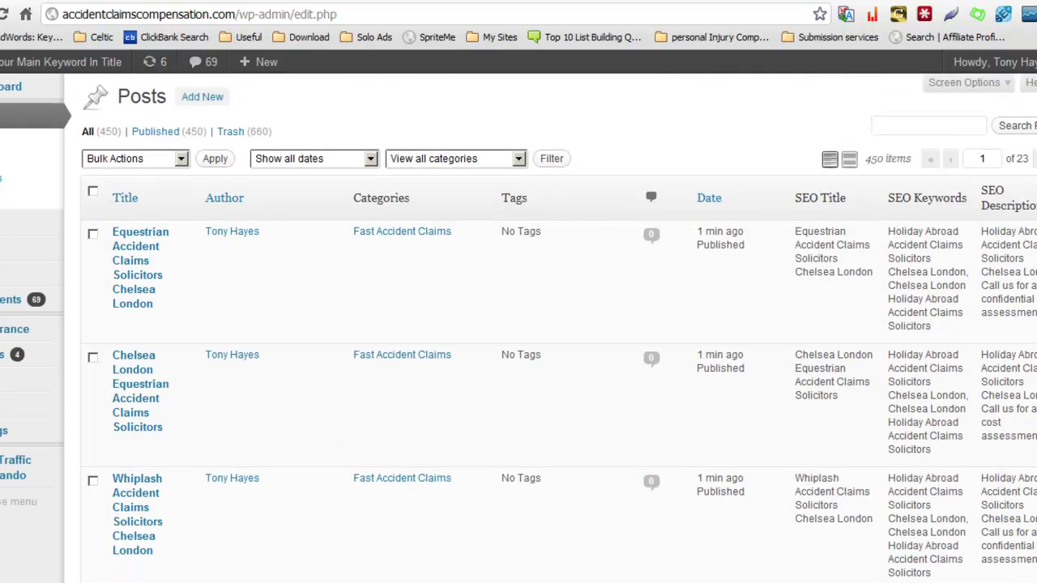
scroll(496, 454, down, 7)
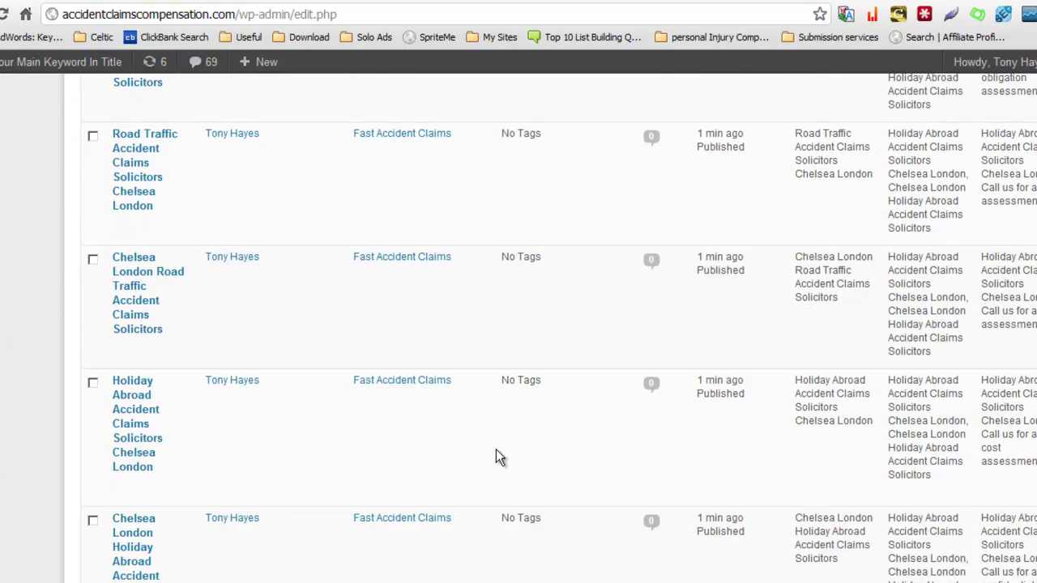